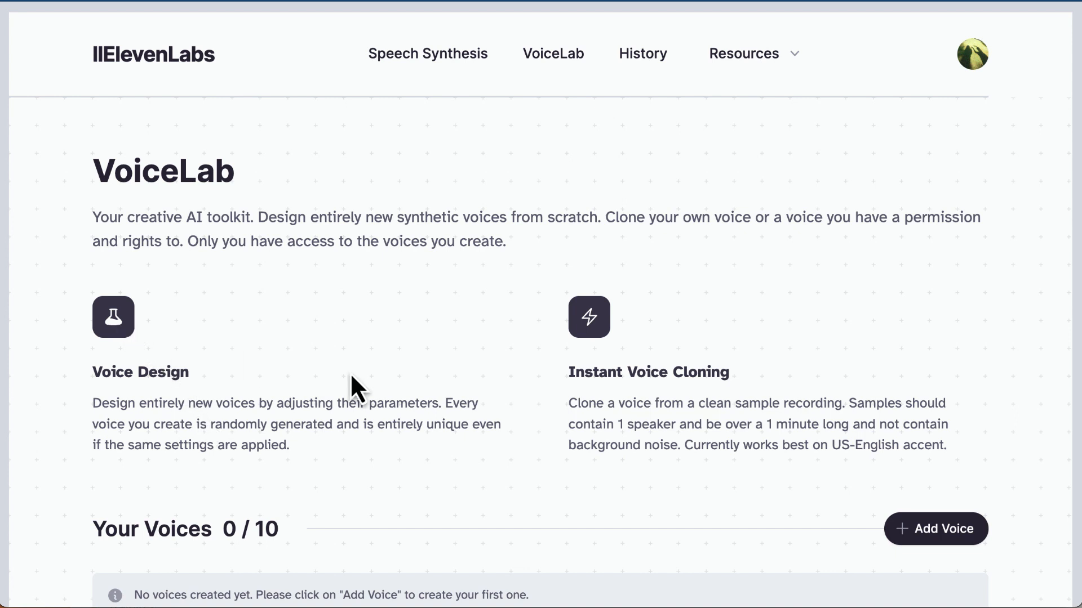
- Start adding a new voice to Your Voices with the Voice Design type
scroll(466, 410, down, 2)
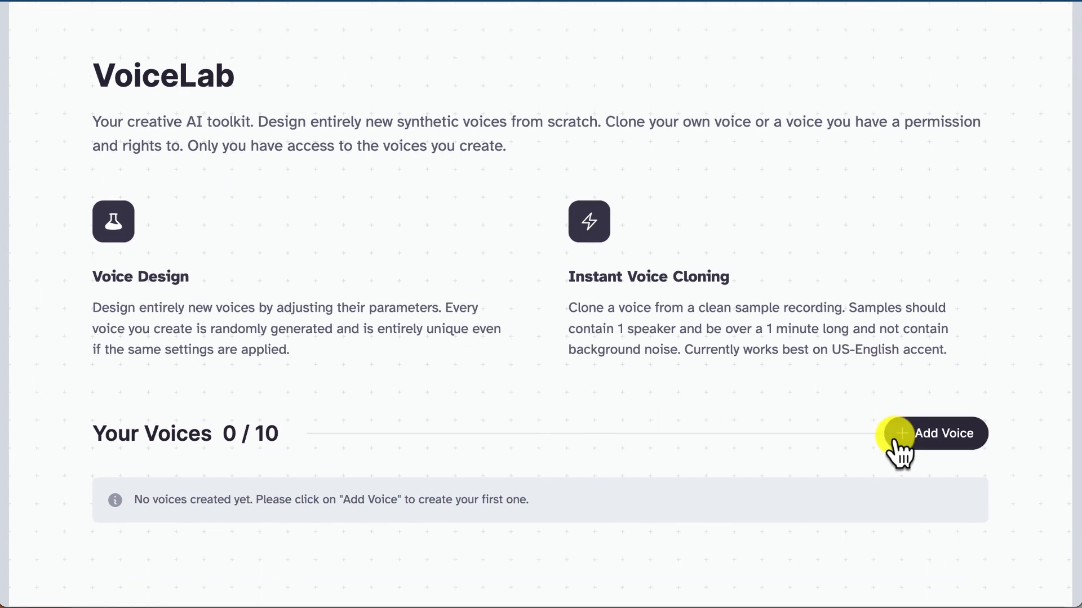
click(937, 435)
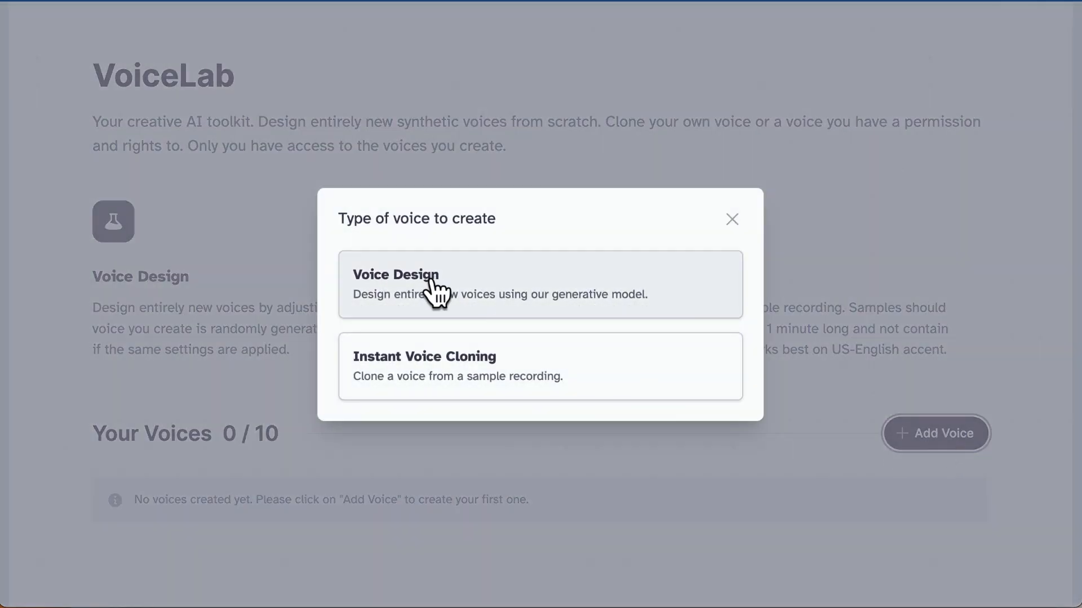
click(512, 295)
- Set the voice's gender to Female, its age to Young and its accent to British
click(453, 125)
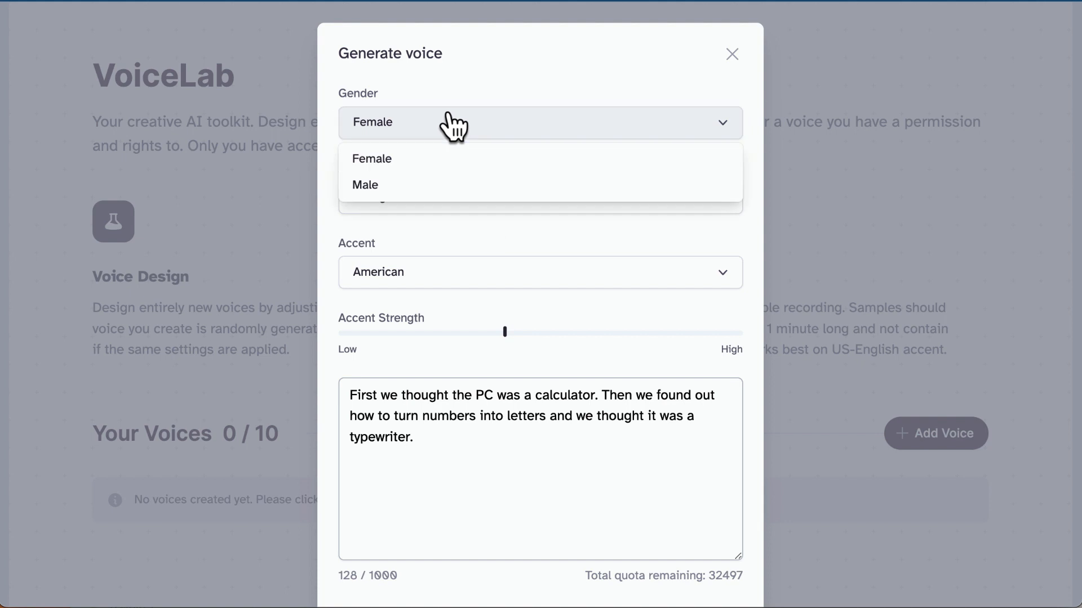
click(410, 159)
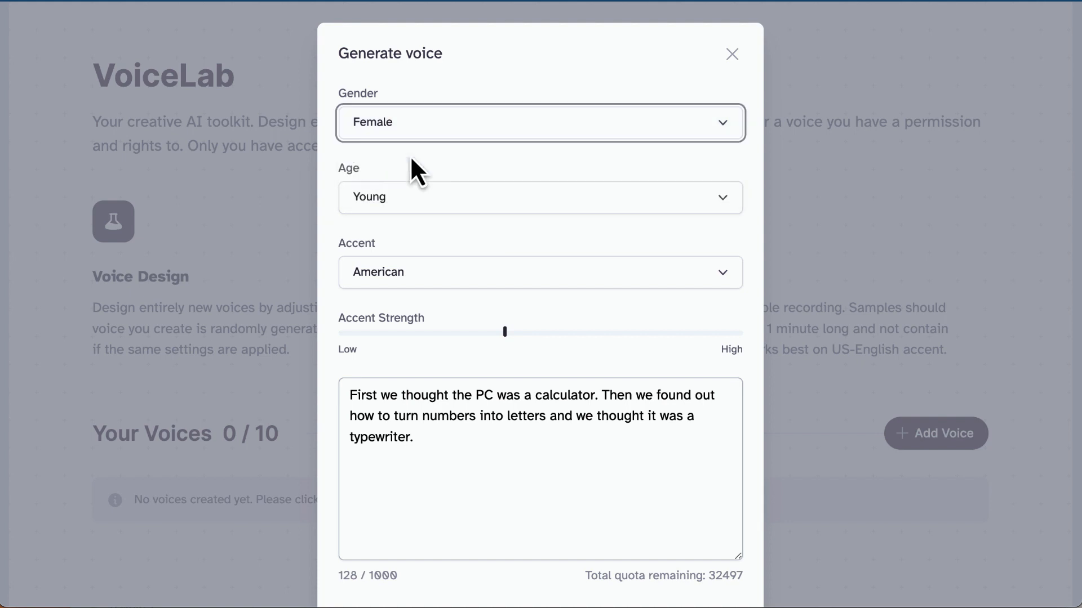
click(410, 198)
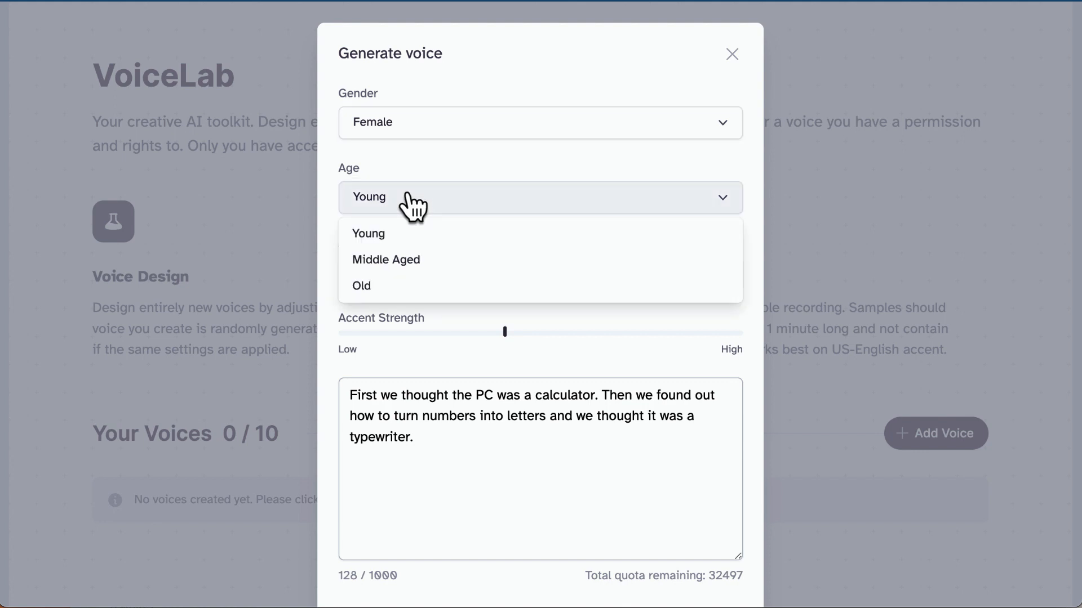
click(404, 240)
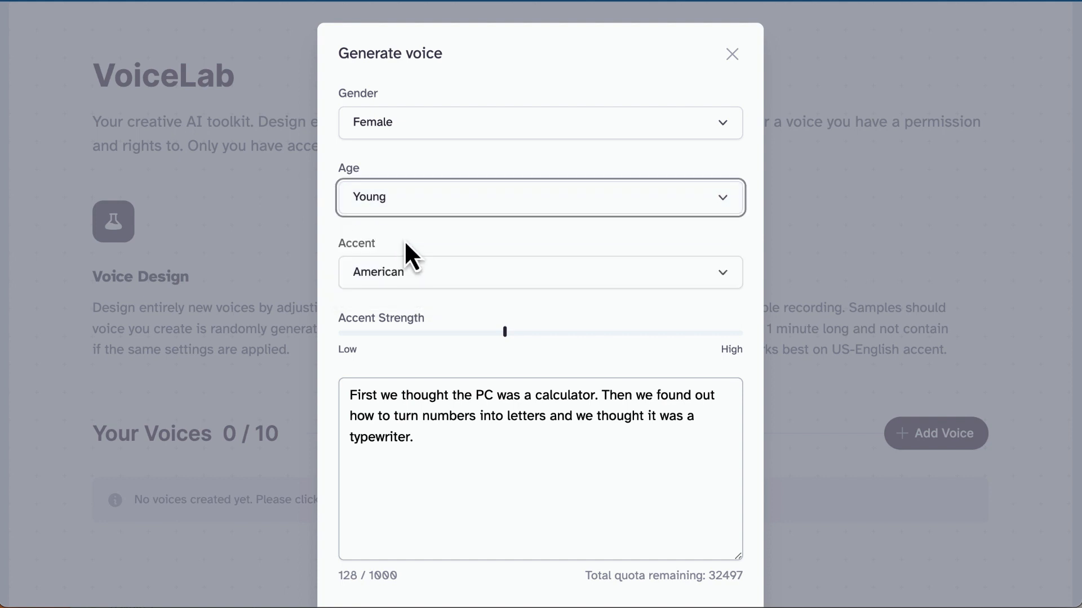
click(408, 276)
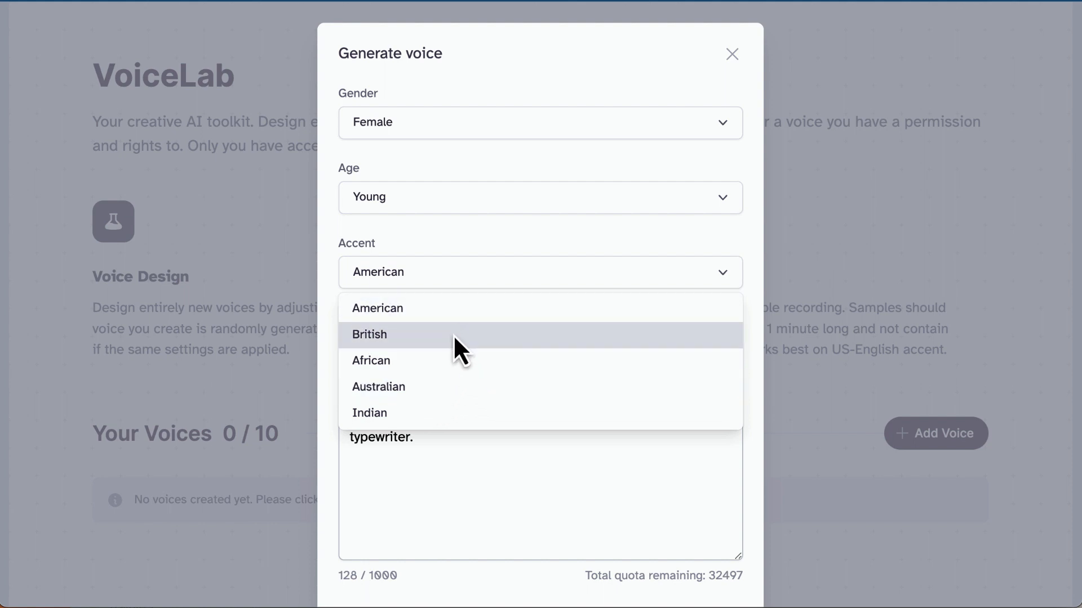
click(461, 350)
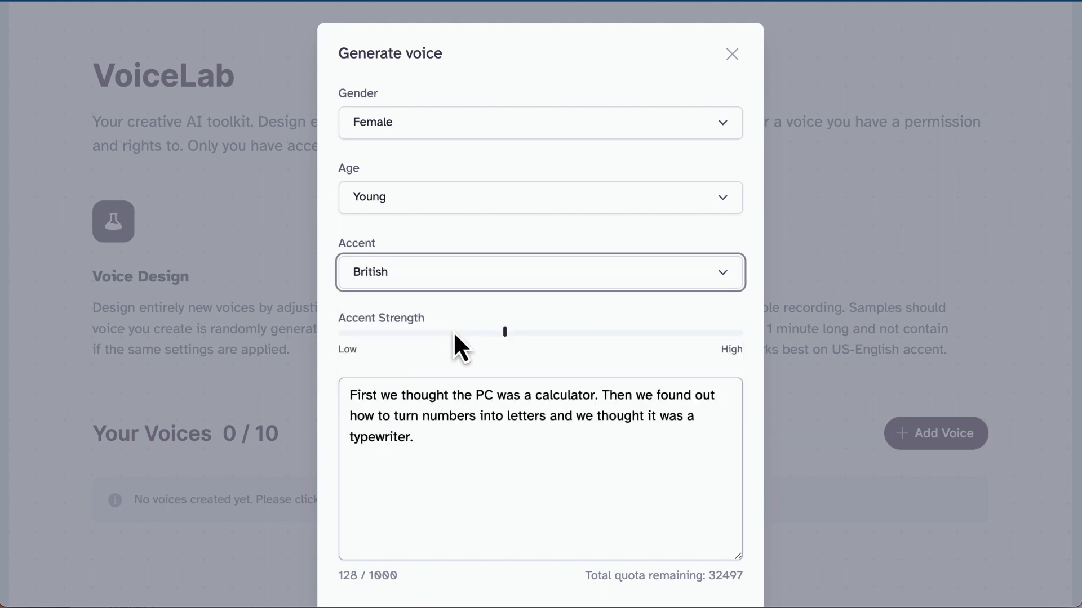
- Raise the accent strength slightly above the middle and generate a voice sample from the default text
click(494, 335)
drag(494, 335, 551, 347)
click(502, 435)
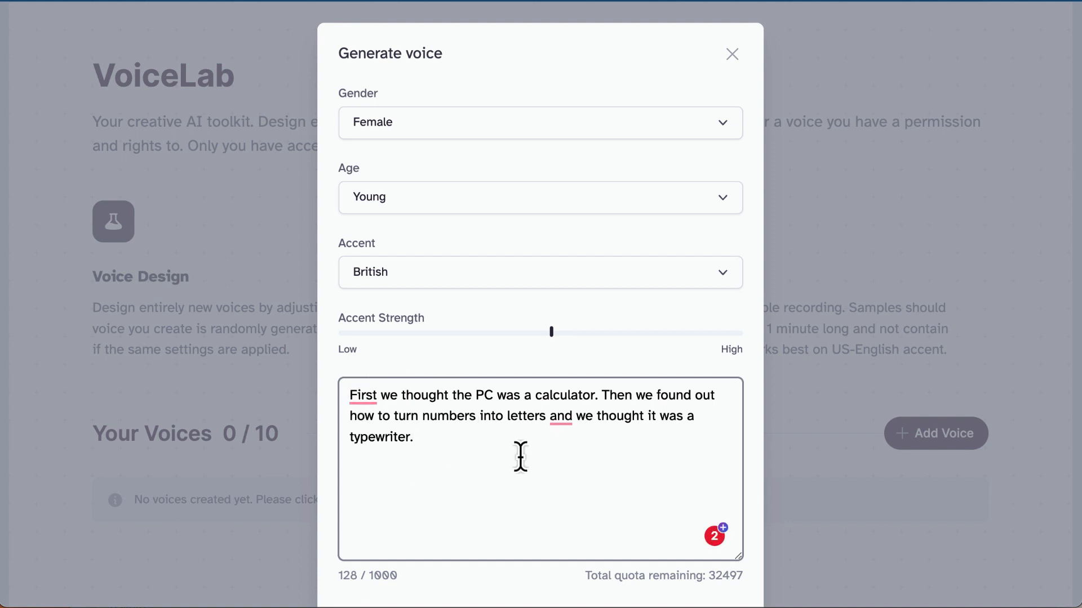
scroll(521, 456, down, 3)
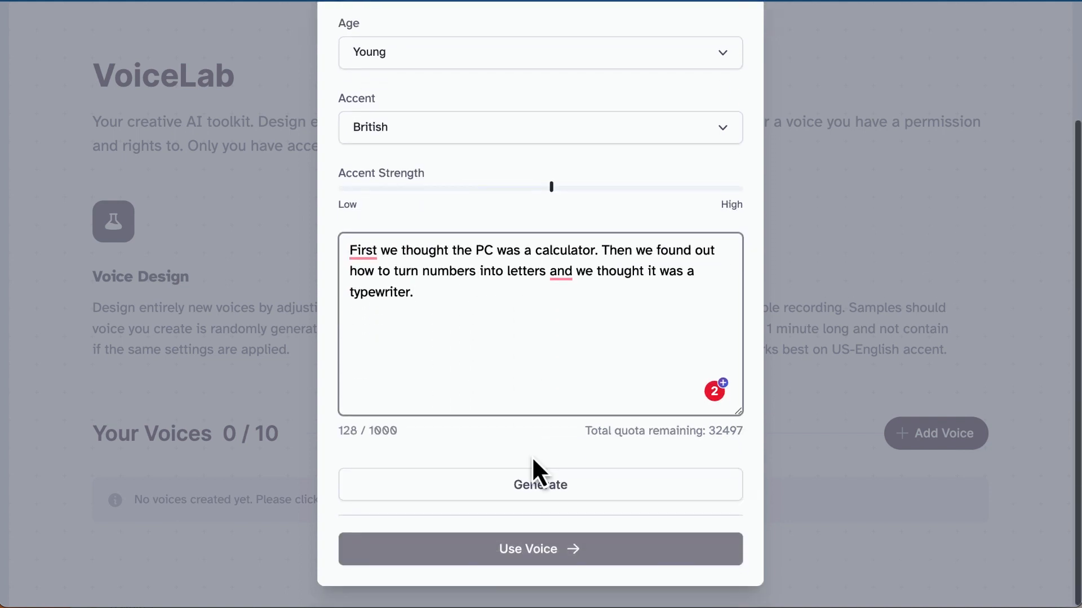
click(529, 486)
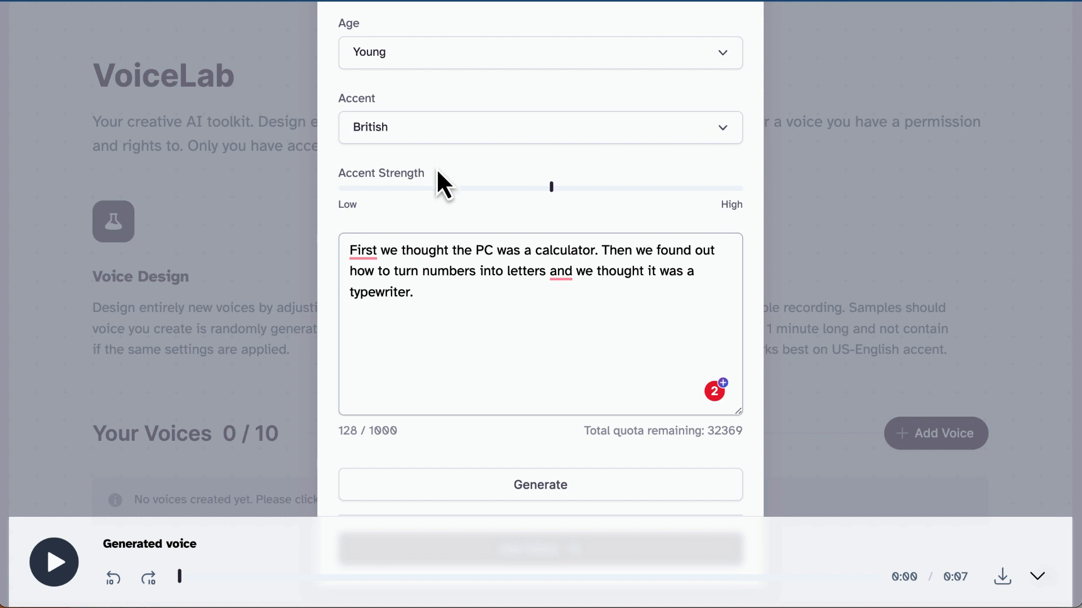
- Lower the British accent strength to near the low end and generate a new sample
click(416, 189)
drag(416, 189, 387, 199)
click(458, 476)
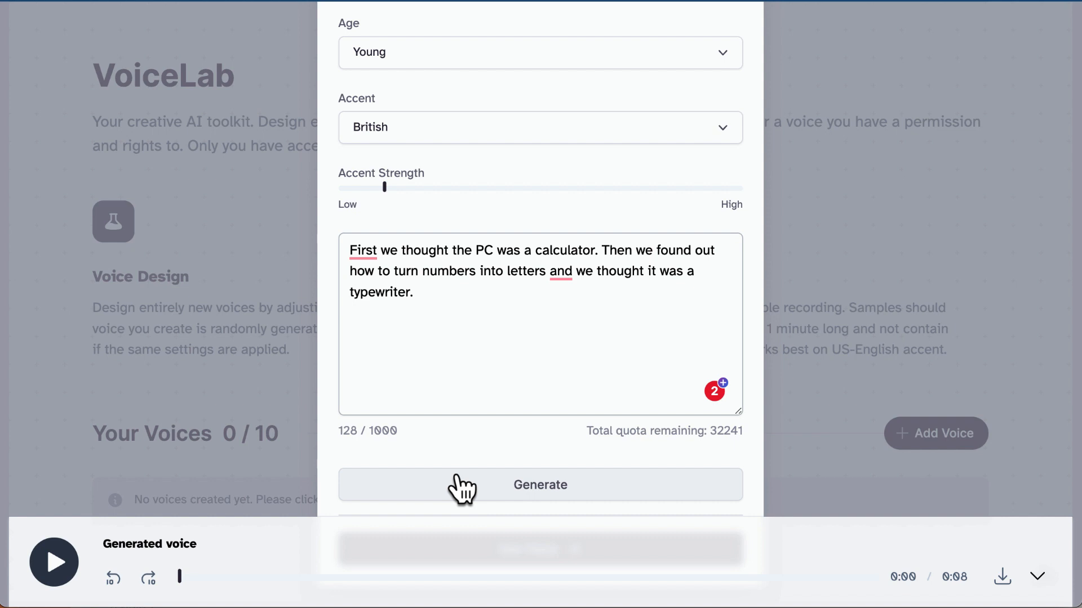
- Collapse the audio player, raise the accent strength to about 177% and generate the voice again
click(1038, 577)
click(536, 369)
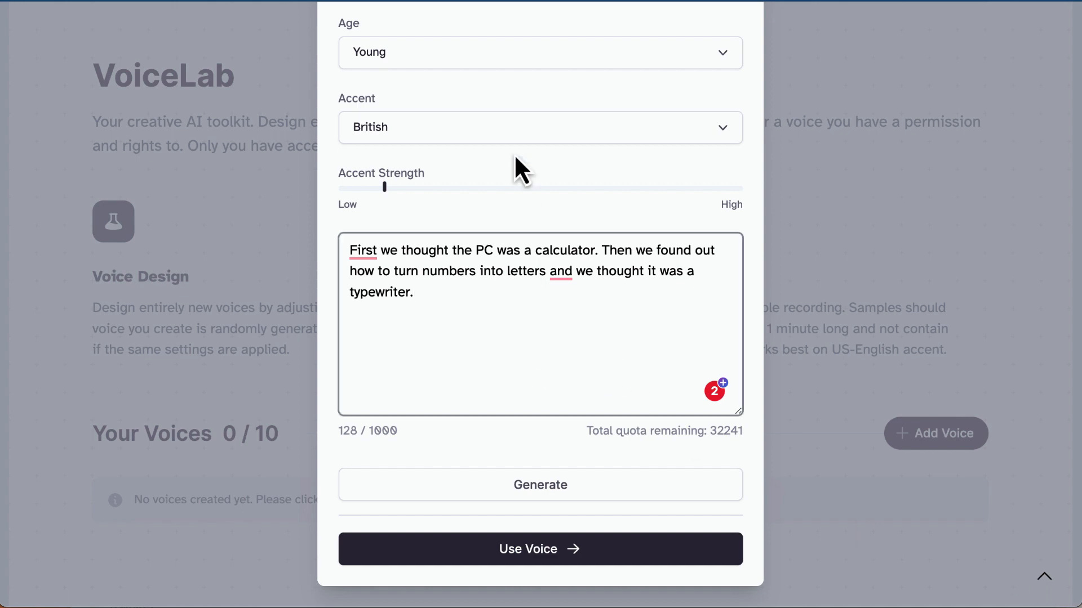
drag(384, 188, 684, 198)
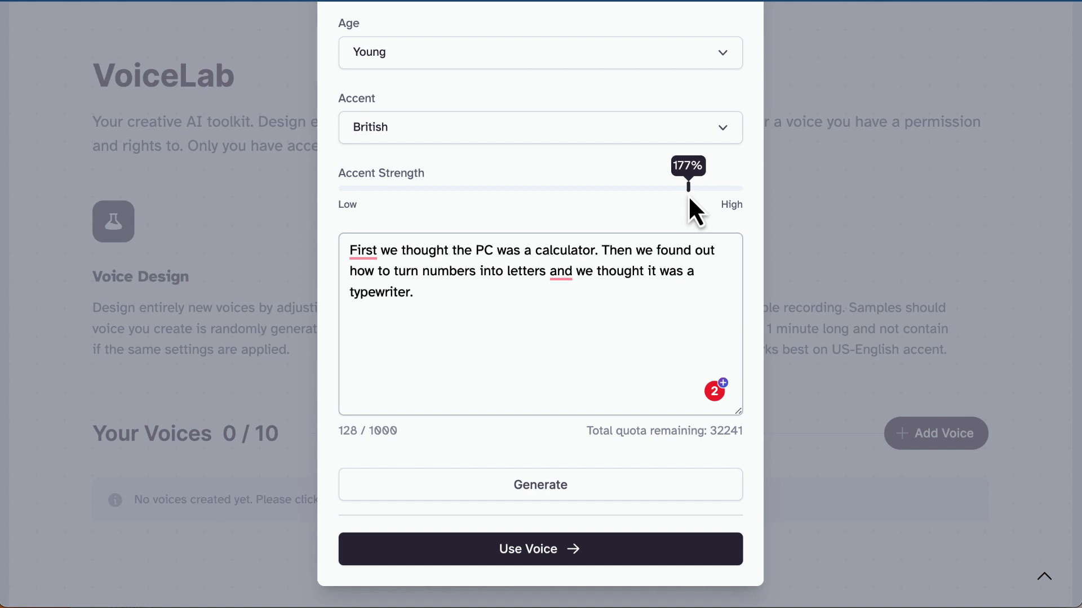
click(598, 491)
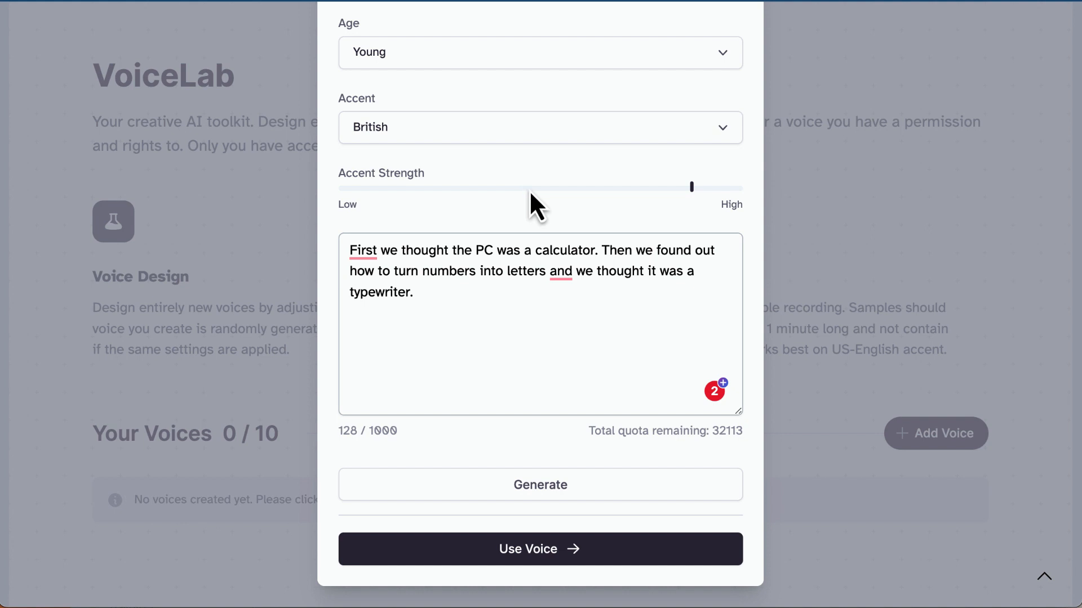
- Change the voice's age to Middle Aged and generate a sample
scroll(494, 231, up, 1)
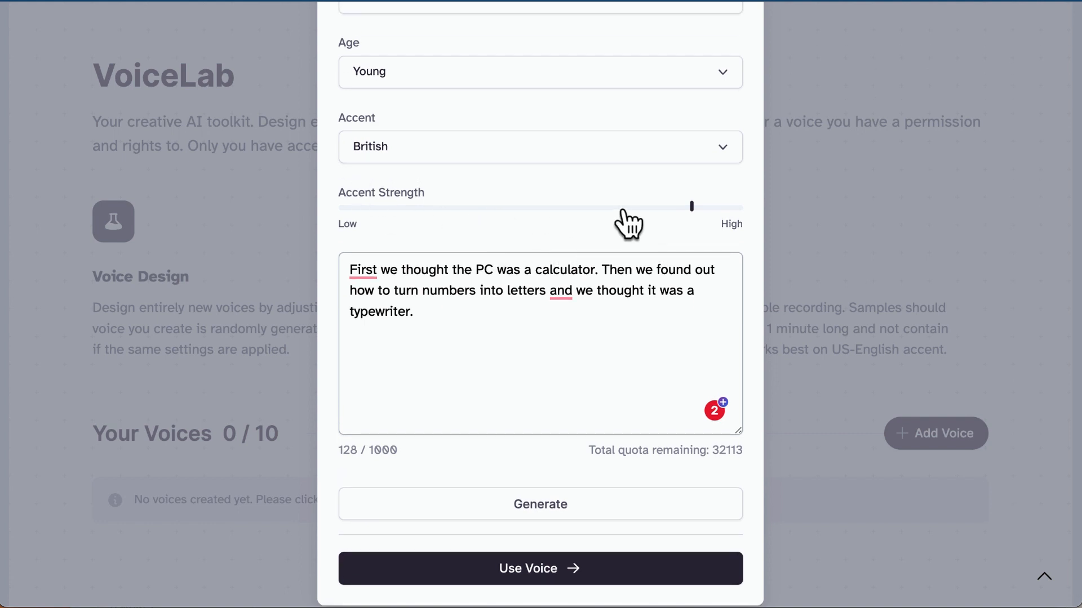
scroll(479, 191, up, 3)
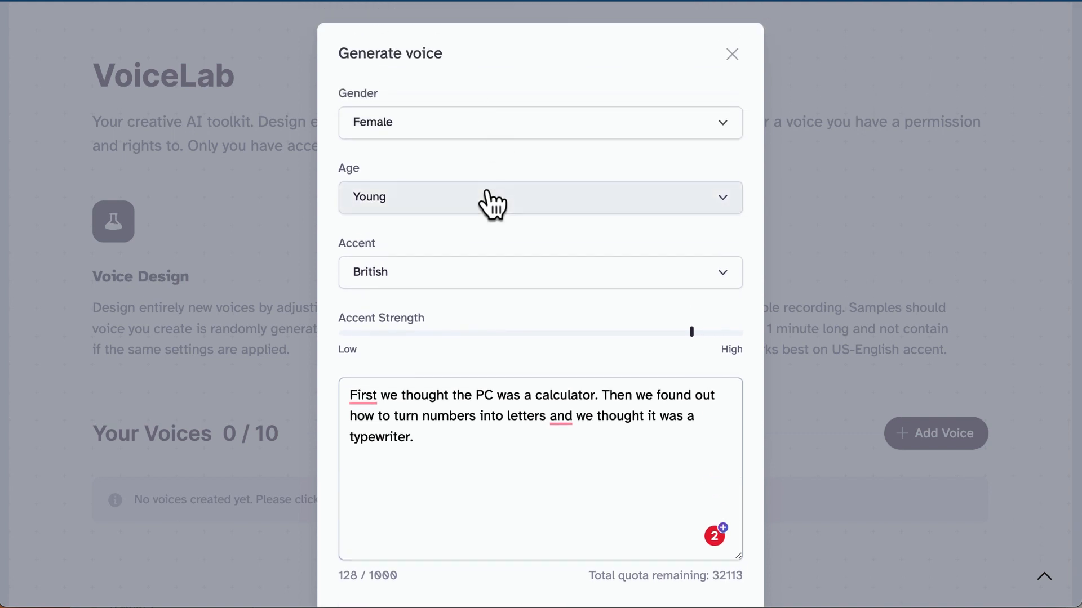
click(487, 204)
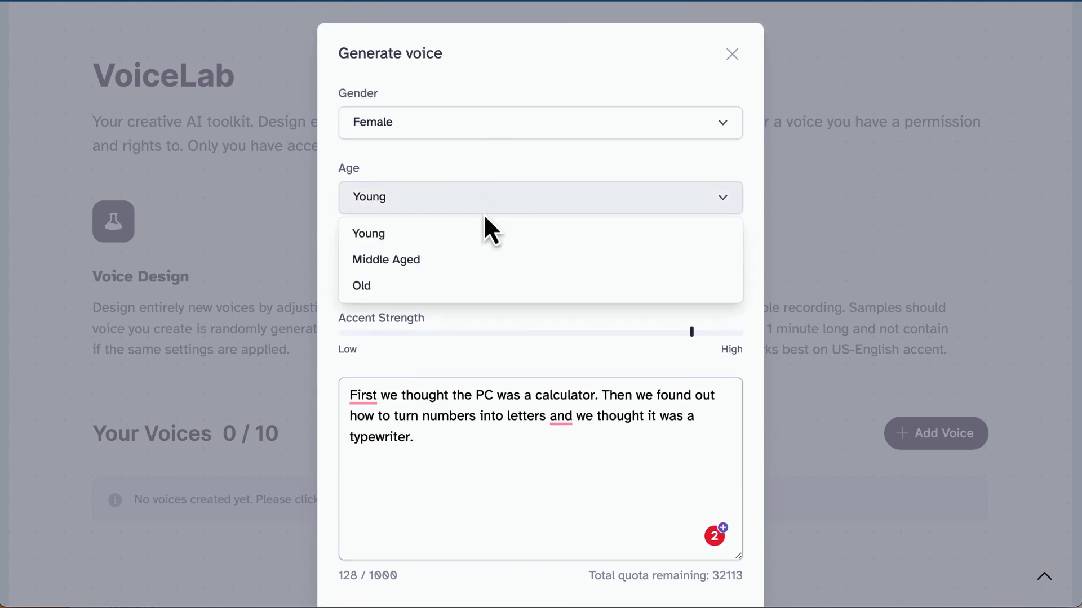
click(472, 260)
scroll(501, 490, down, 1)
click(522, 589)
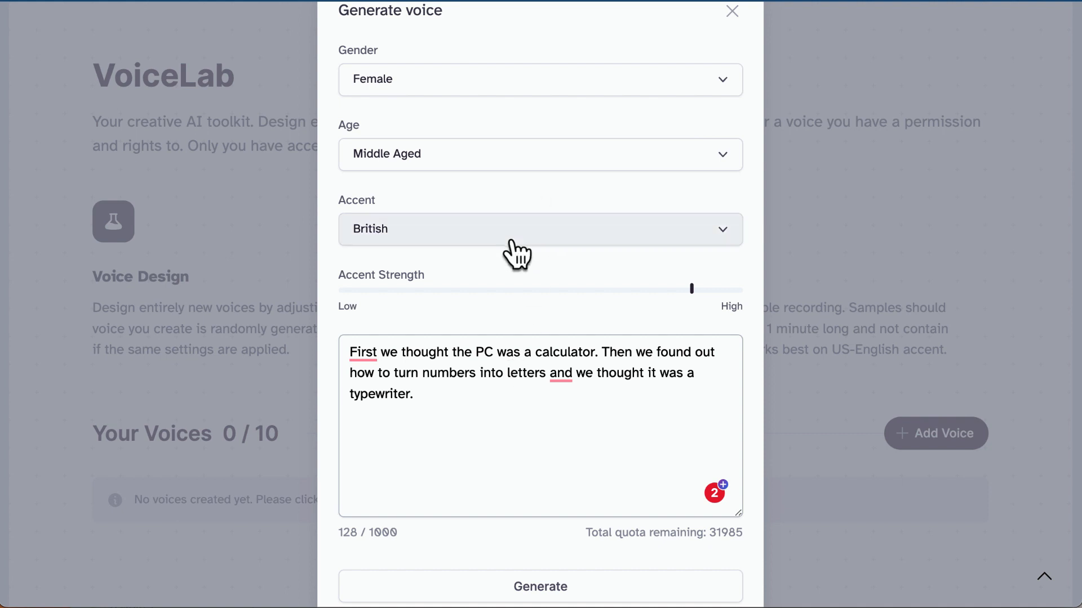
- Change the voice's age to Old and generate a sample
click(496, 160)
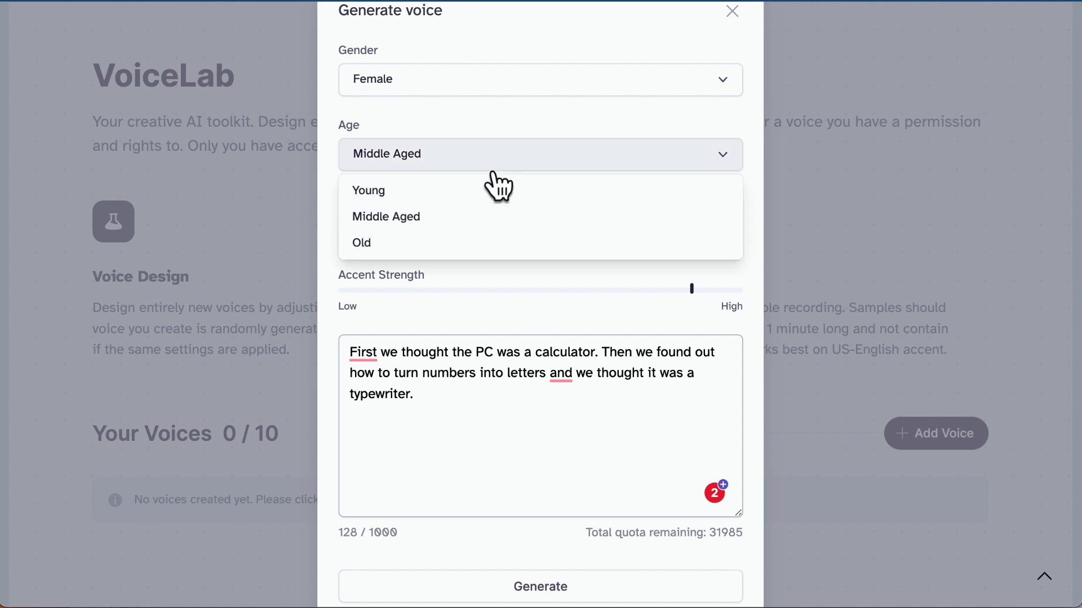
click(448, 242)
click(529, 599)
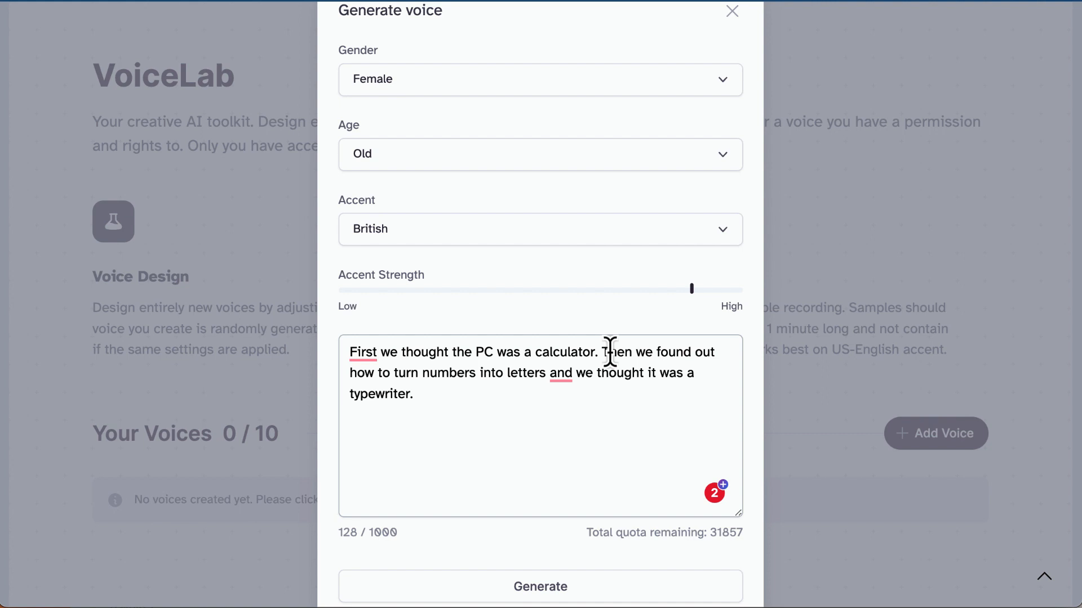
- Switch the accent to Australian and the age to Young, and generate the voice
scroll(515, 410, down, 2)
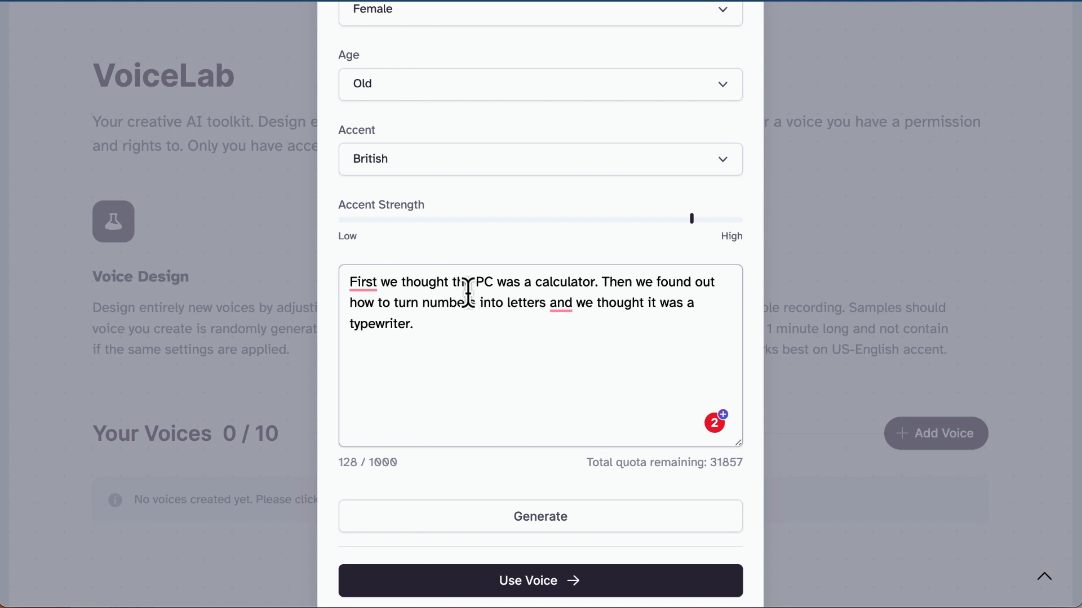
scroll(467, 292, up, 1)
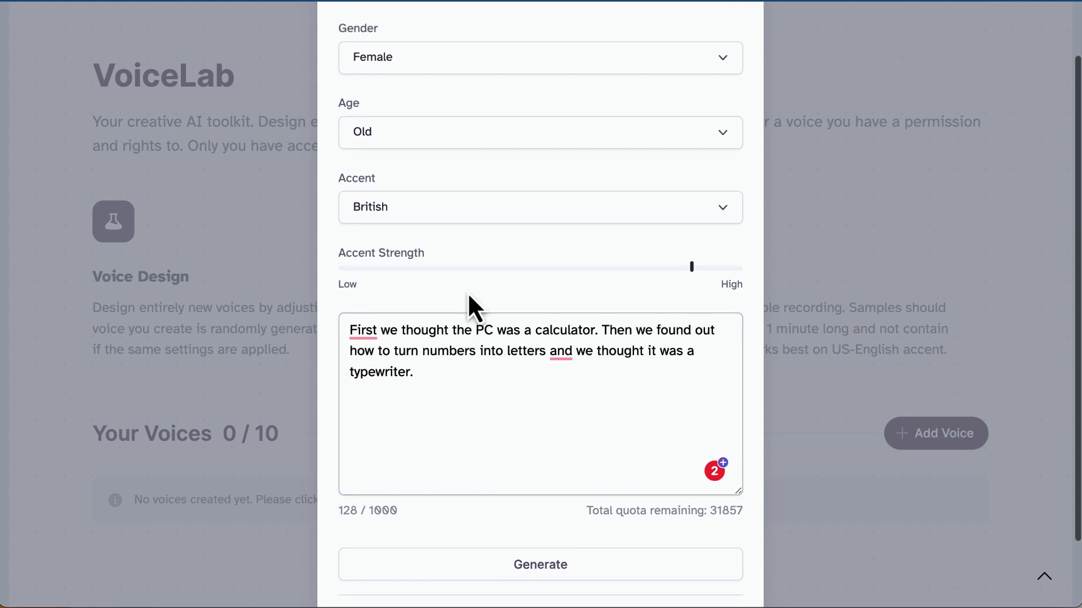
click(411, 147)
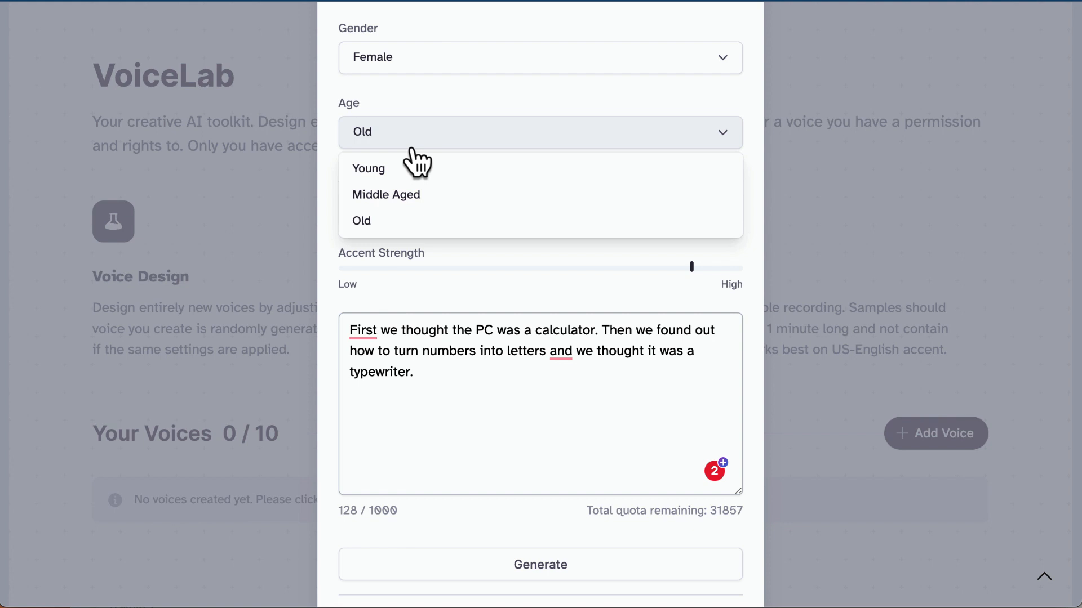
click(434, 103)
click(427, 220)
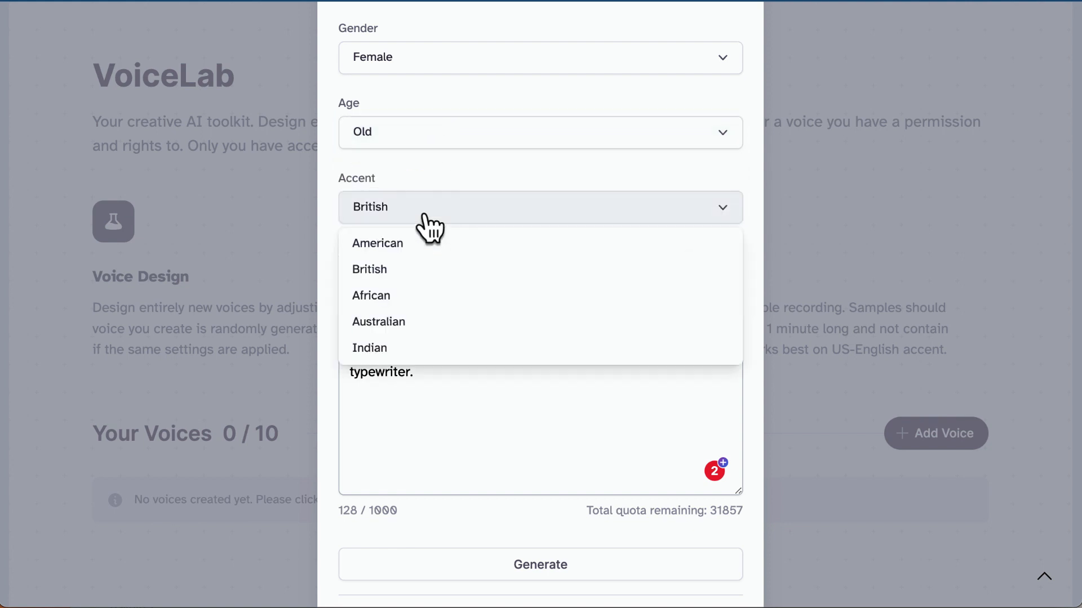
click(375, 328)
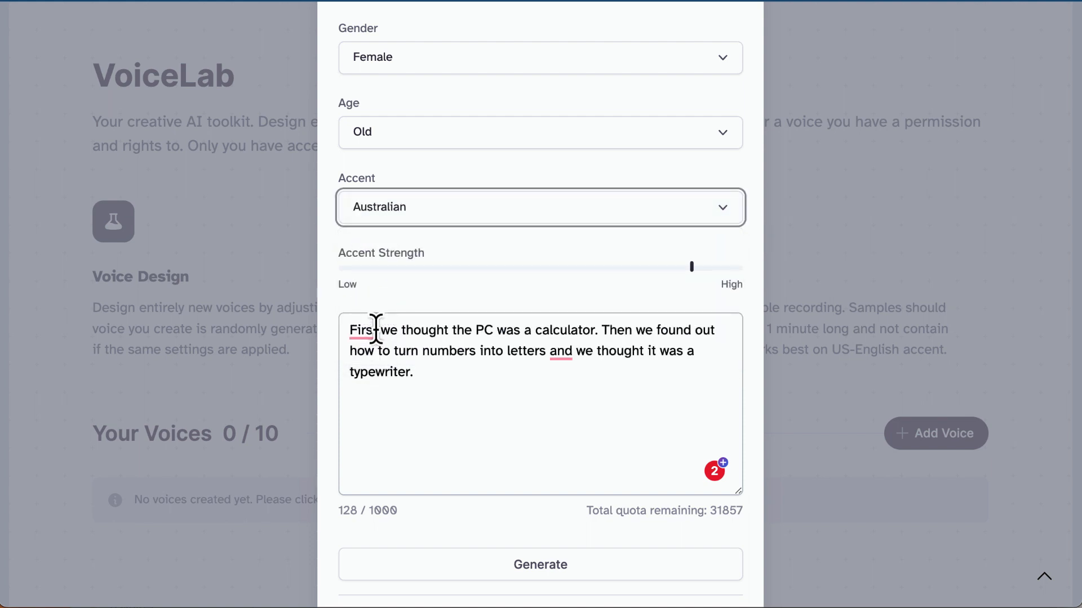
click(388, 138)
click(388, 170)
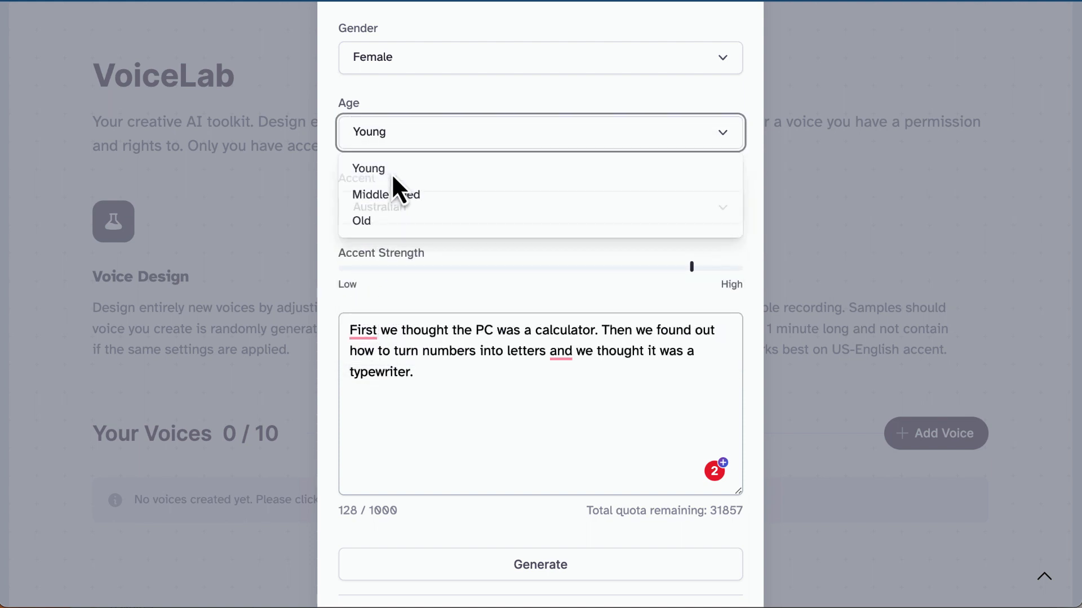
click(576, 562)
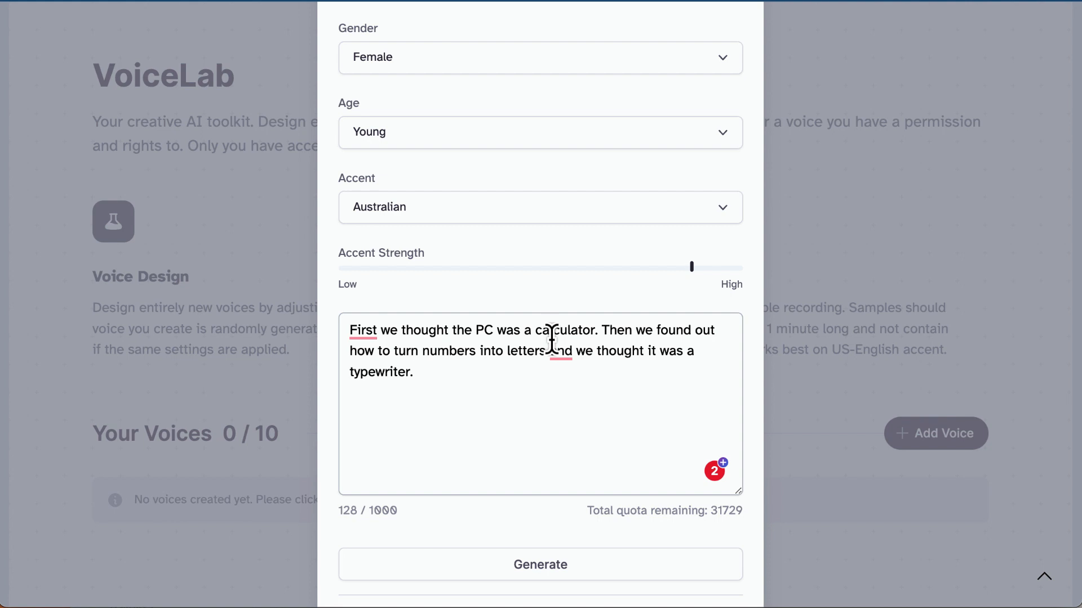
- Reduce the Australian accent strength to slightly below the middle and generate another sample
click(473, 134)
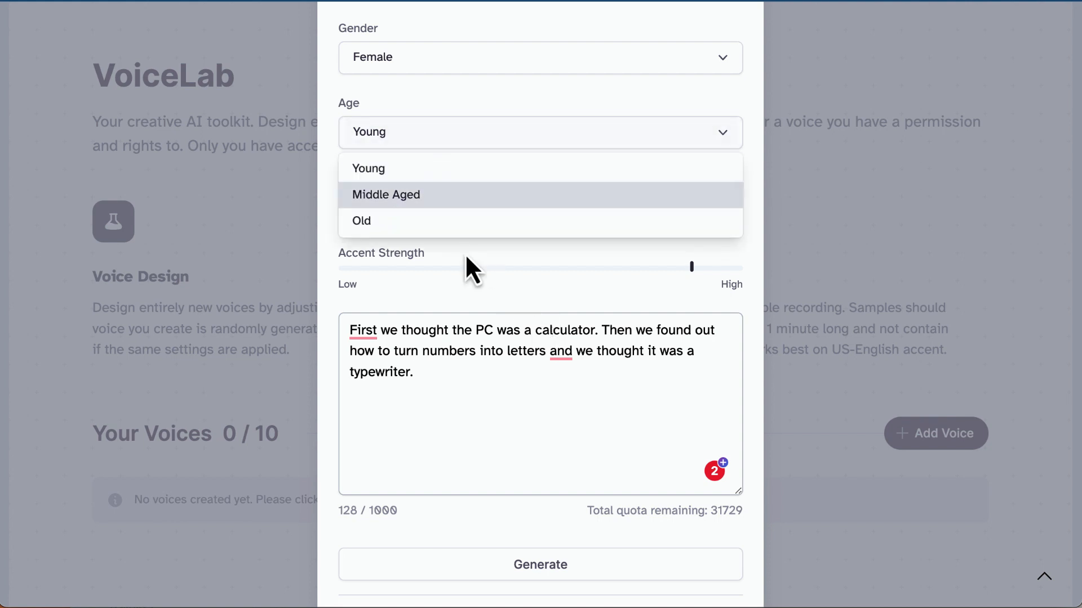
click(501, 352)
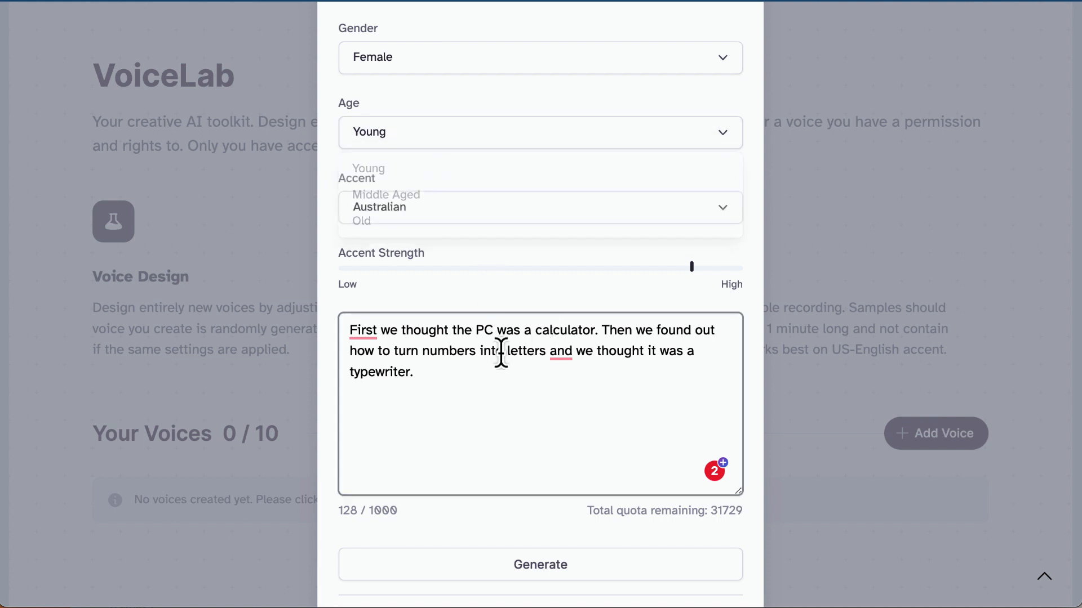
click(532, 269)
drag(532, 272, 495, 270)
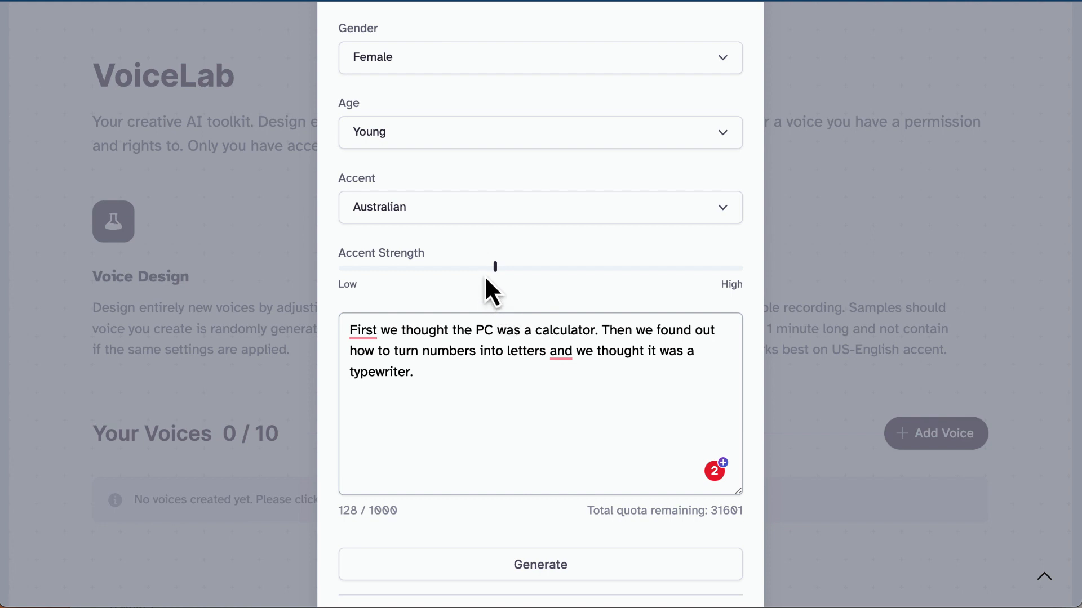
- Close the Generate voice dialog without using the generated voice
mouse_move(493, 274)
scroll(712, 505, down, 2)
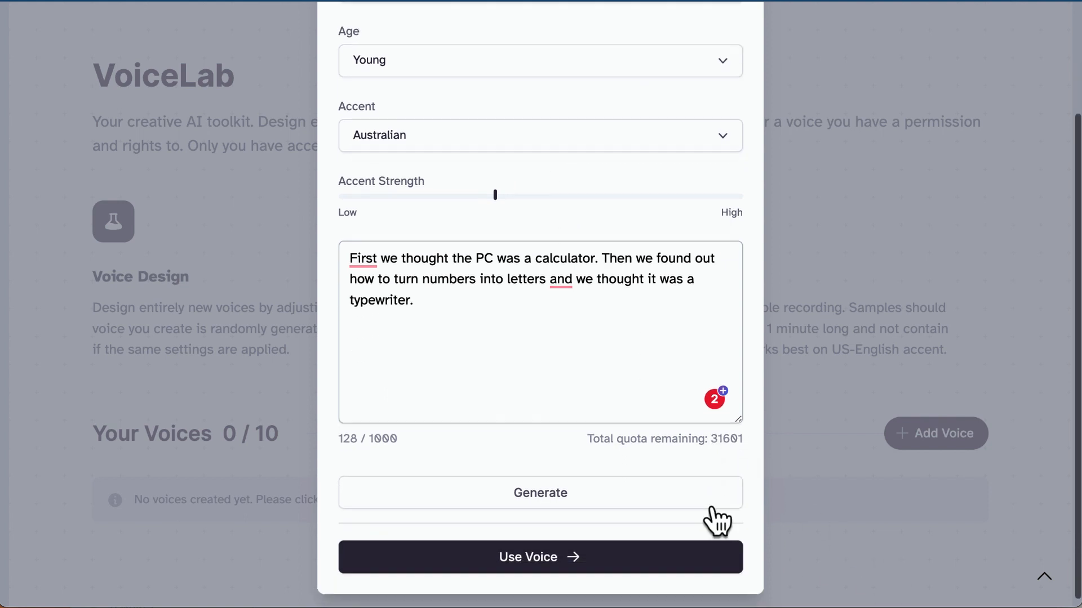
drag(870, 514, 641, 389)
key(Escape)
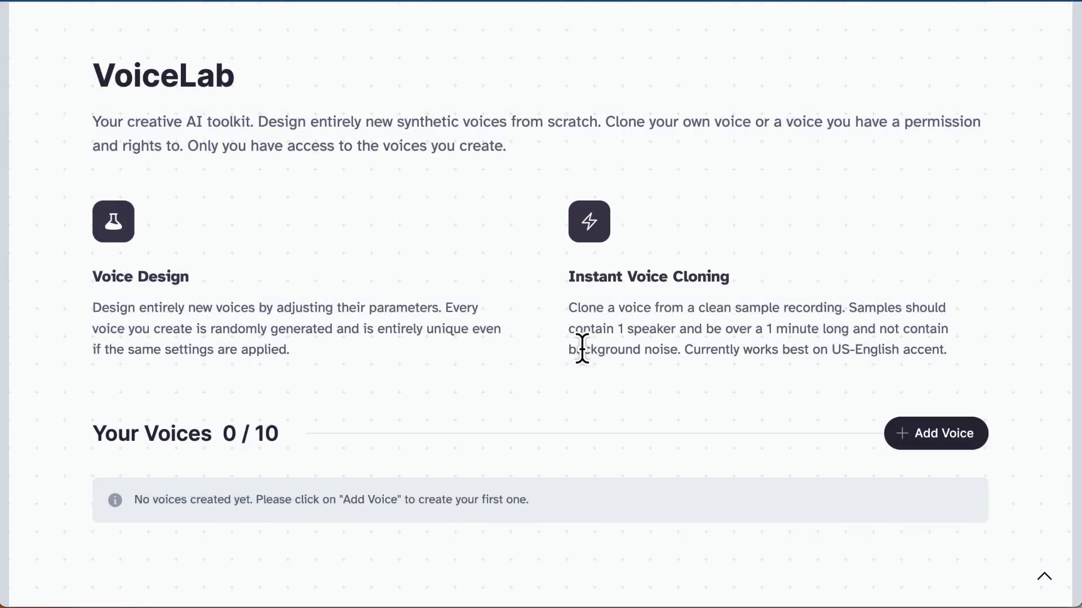
- Start a new Voice Design voice, keep it young Australian female, raise accent strength to about four fifths of the range, and generate a sample
click(920, 445)
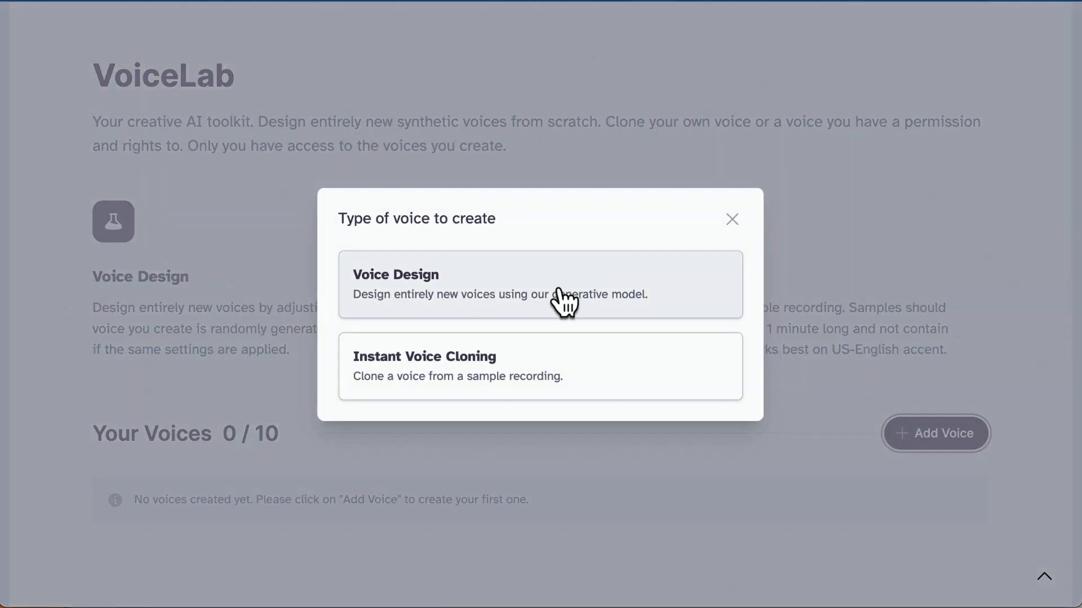
click(538, 299)
click(411, 207)
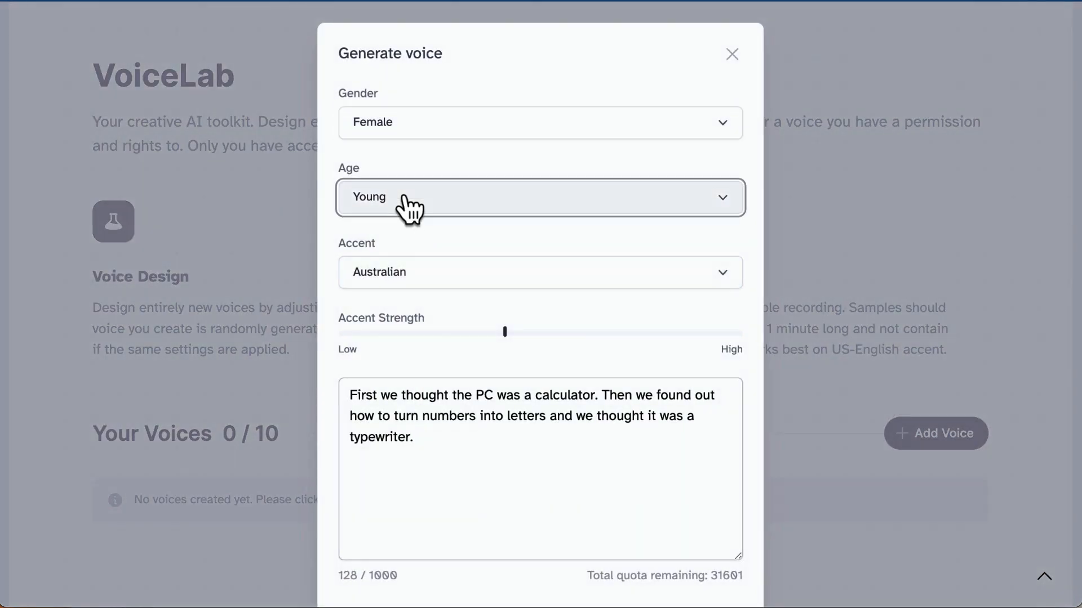
click(417, 203)
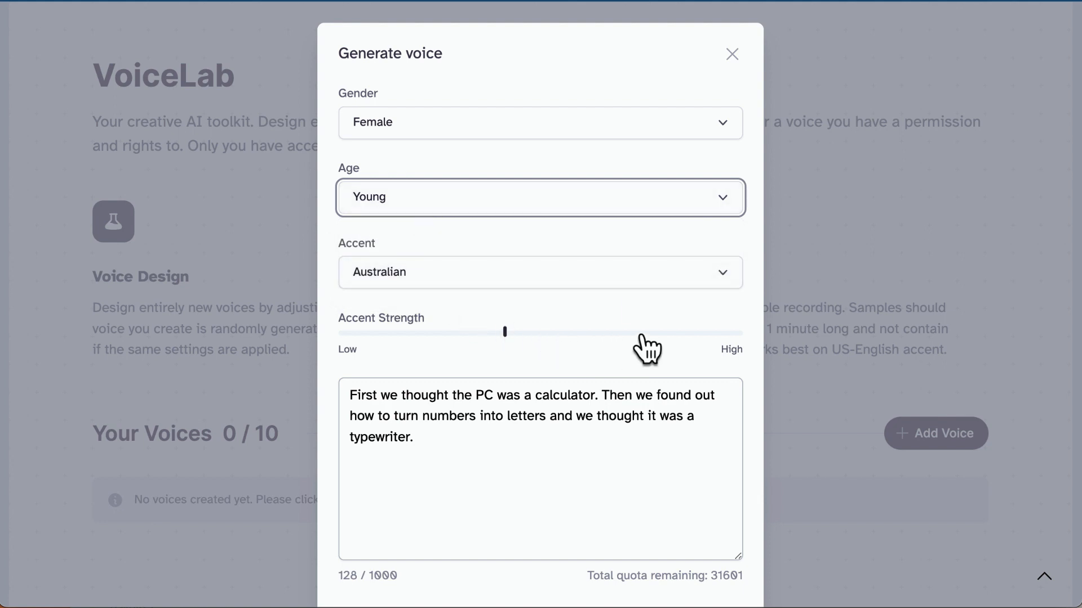
drag(648, 333, 662, 333)
scroll(662, 337, down, 1)
scroll(648, 423, down, 1)
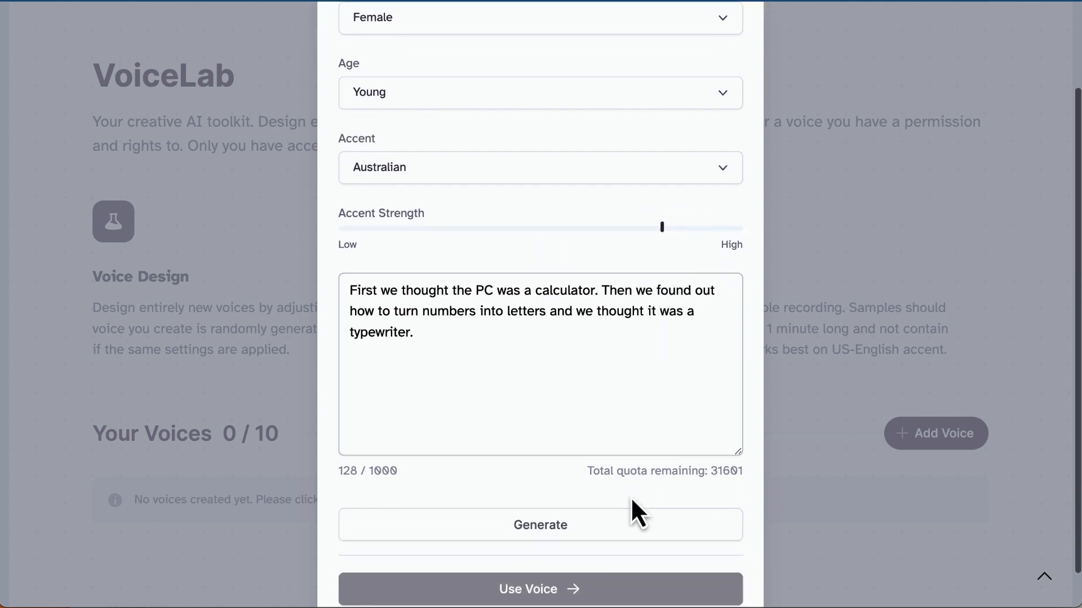
click(615, 536)
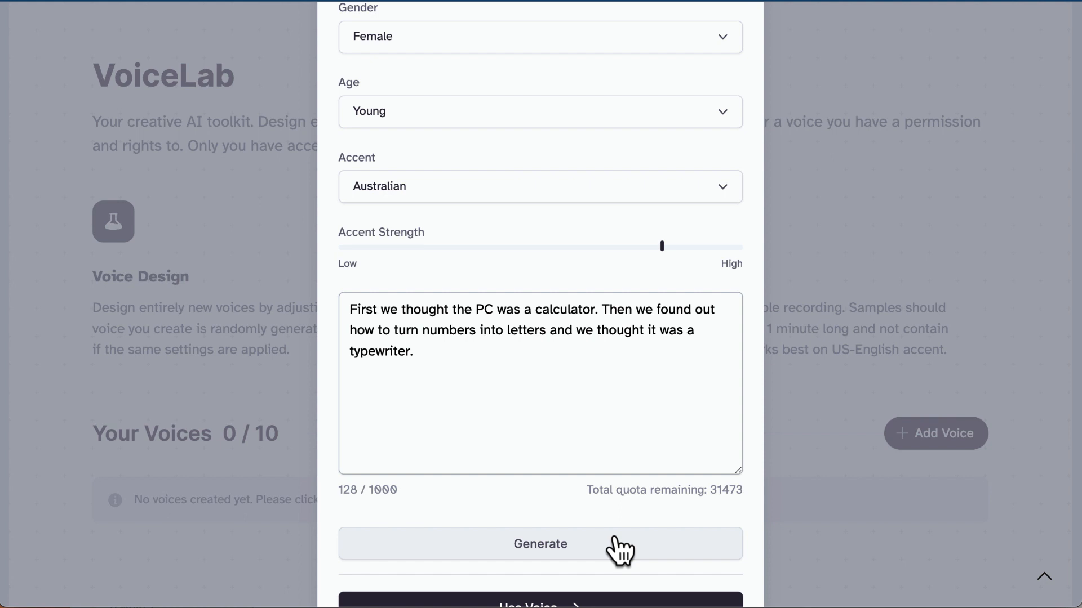
- Use the generated Australian voice and create it under a female first name
scroll(409, 189, down, 1)
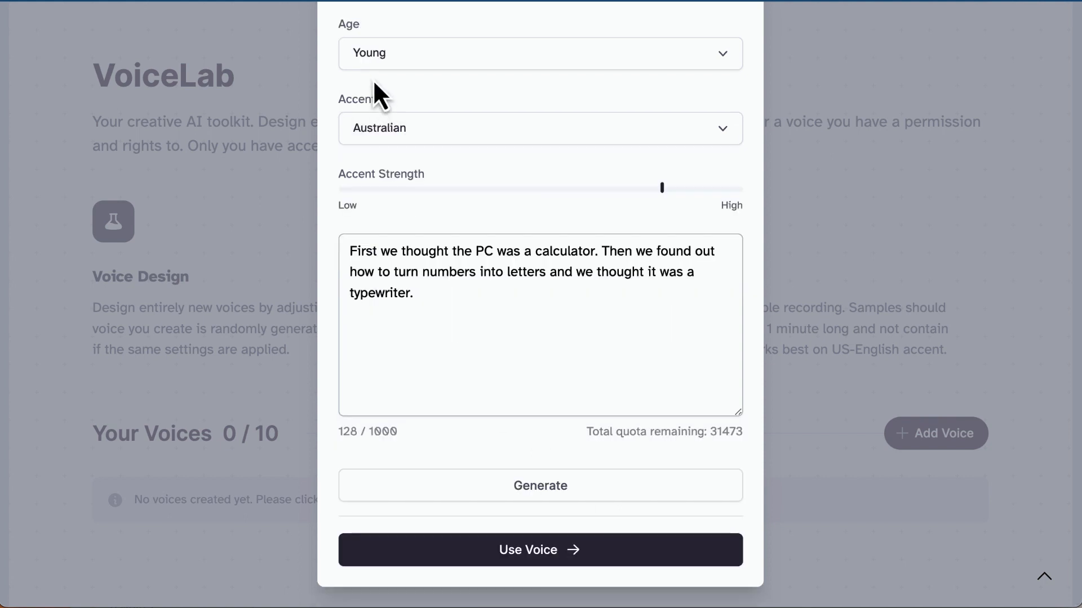
click(513, 557)
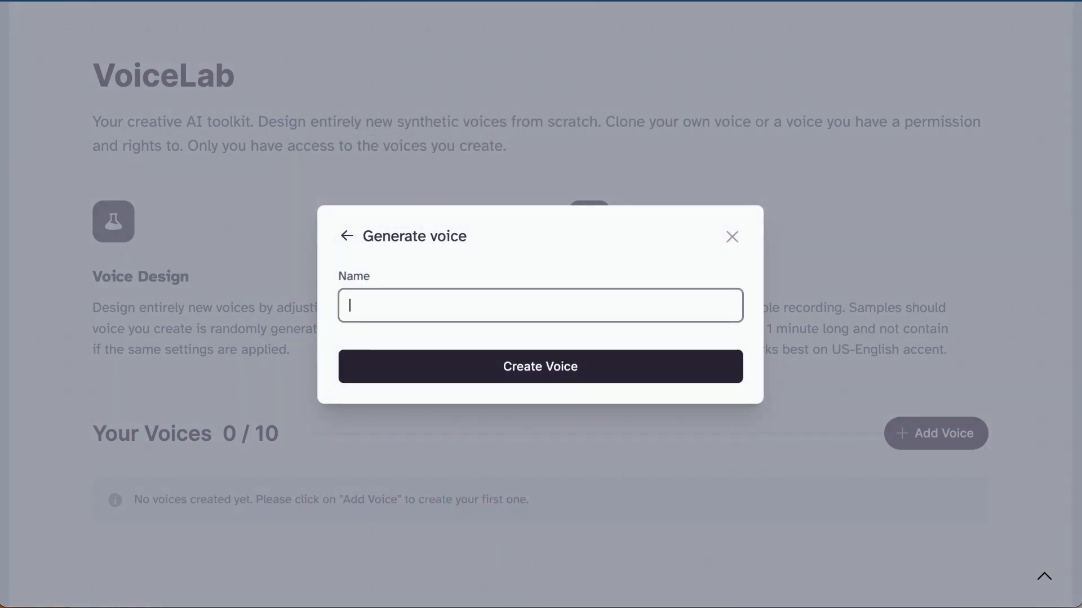
text(Brenda)
click(508, 363)
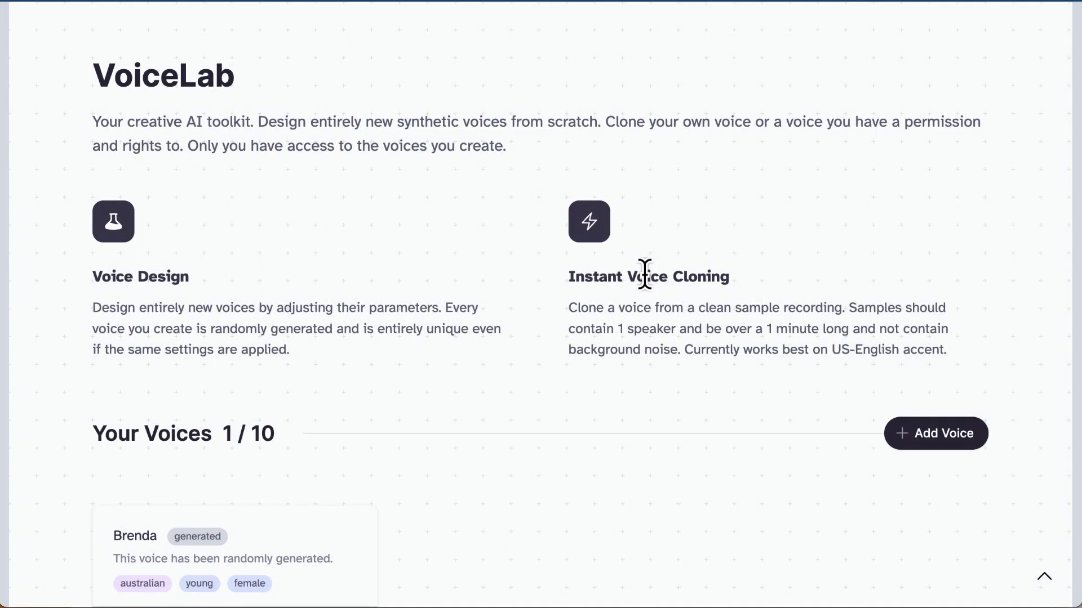
- Open the newly created voice in Speech Synthesis and reset its voice settings to default
scroll(645, 276, down, 4)
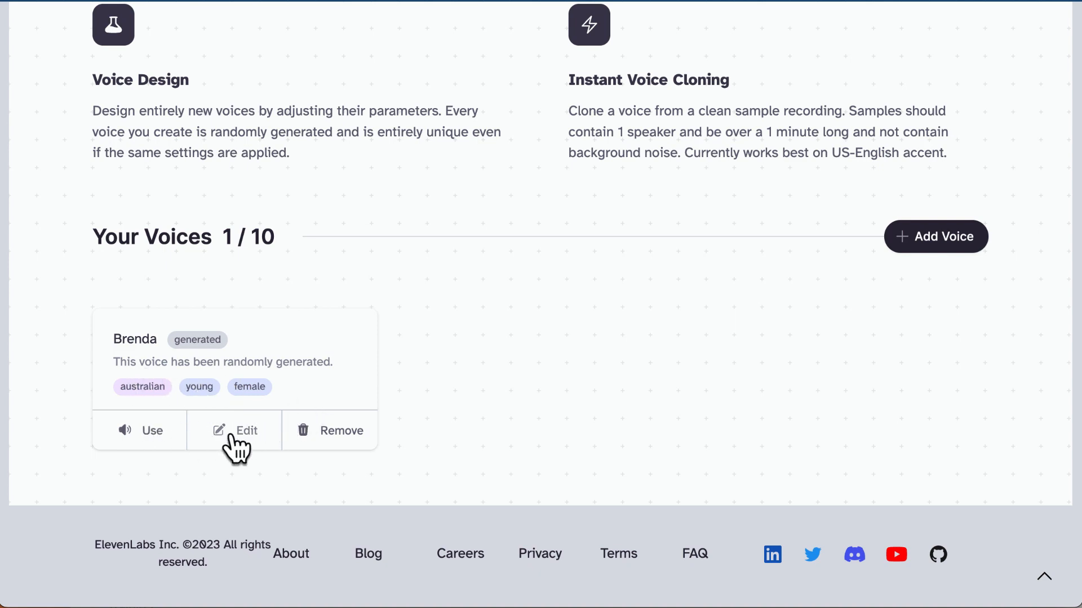
click(167, 445)
scroll(423, 258, up, 3)
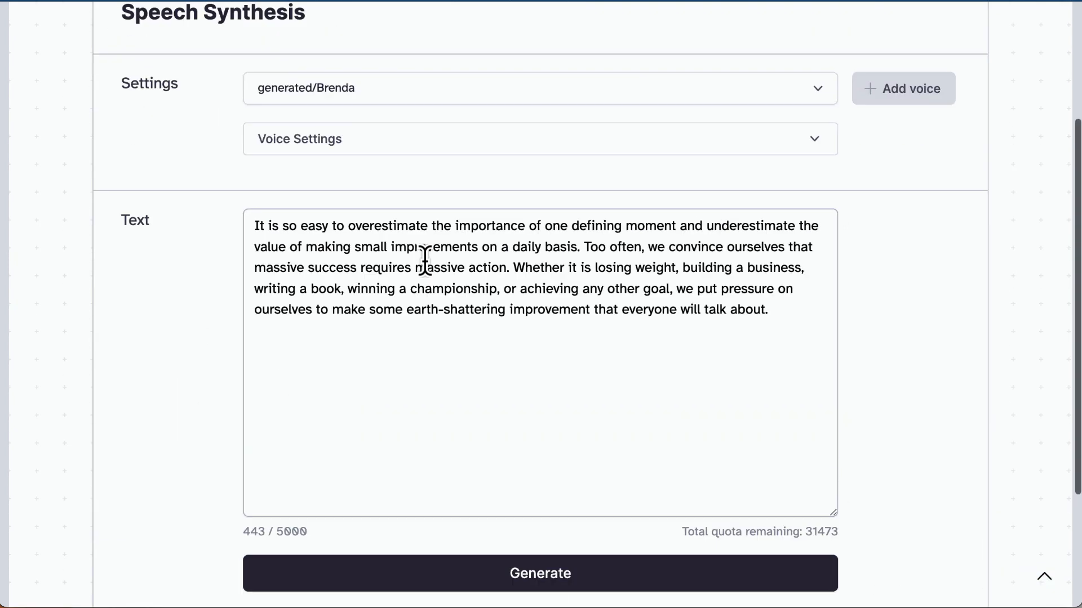
click(367, 171)
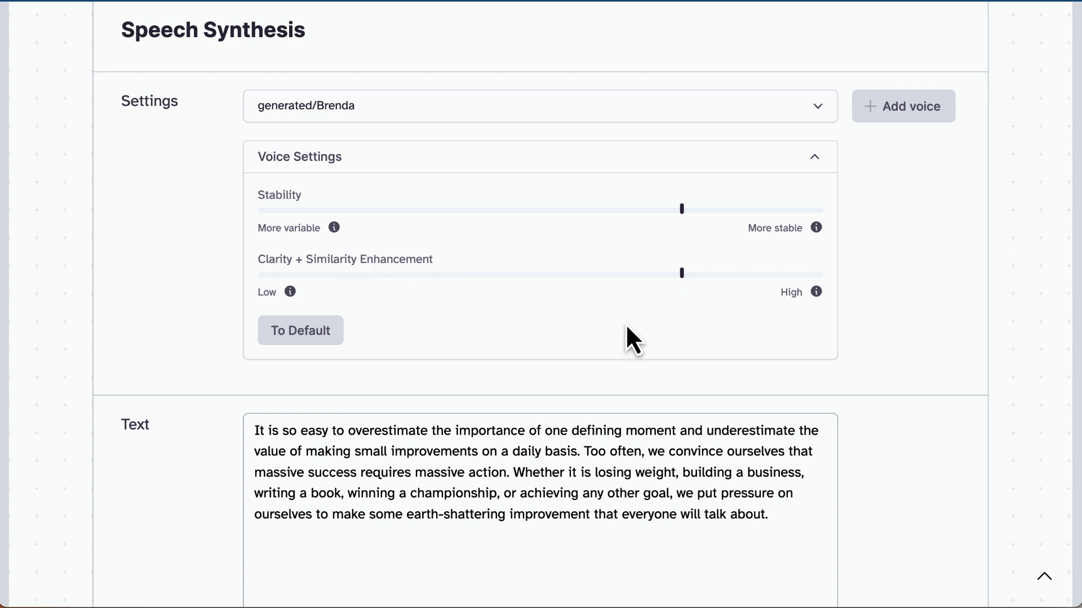
click(338, 332)
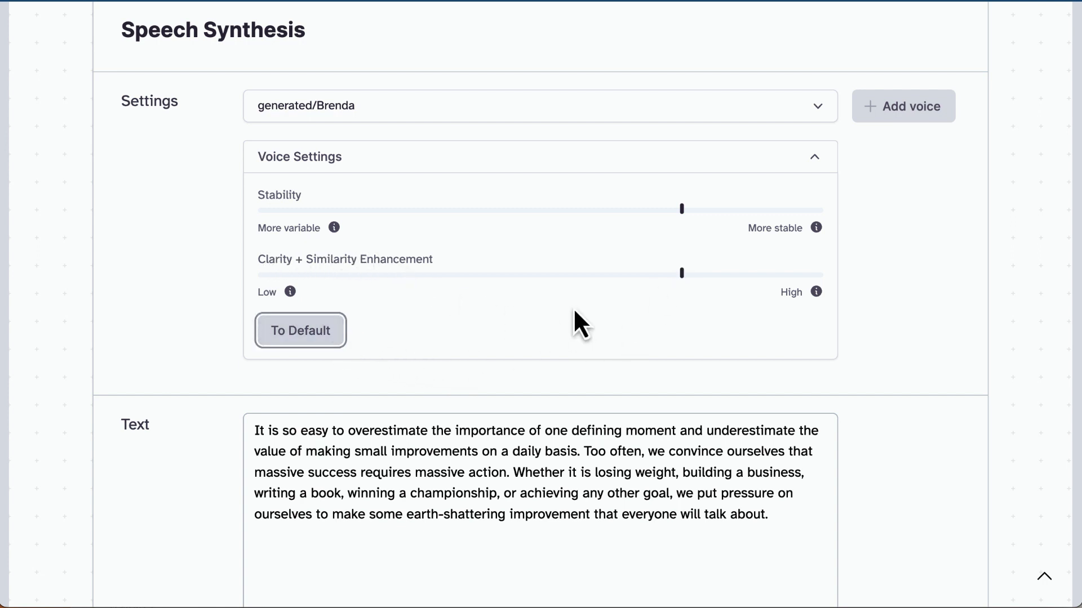
- Shorten the text to its first sentence, ending in "on a daily basis.", and generate the speech
scroll(621, 354, down, 3)
drag(593, 375, 856, 512)
key(BackSpace)
key(BackSpace)
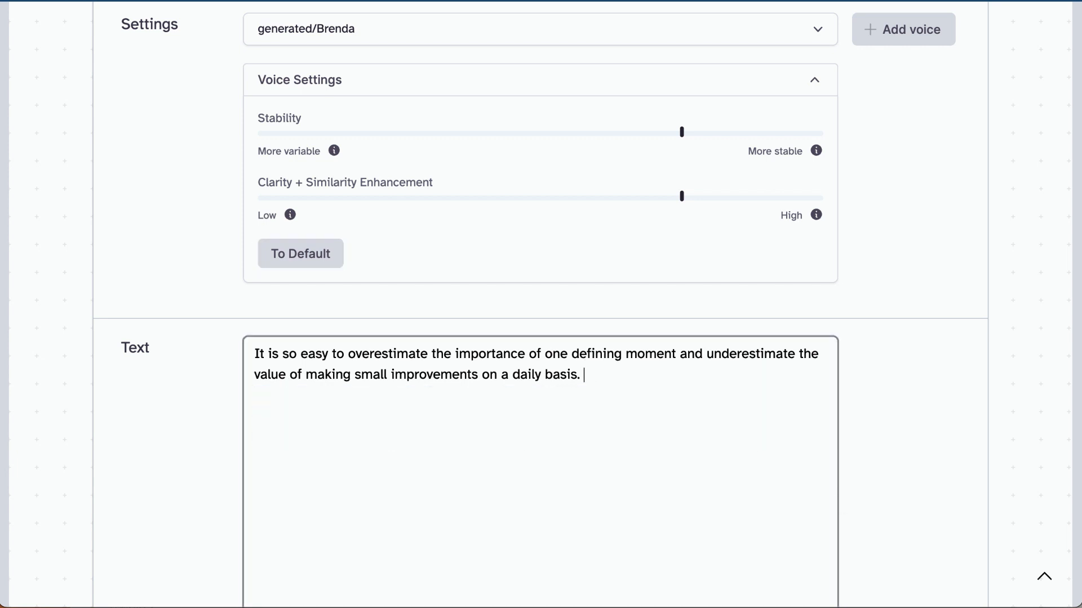
scroll(888, 372, down, 5)
click(730, 436)
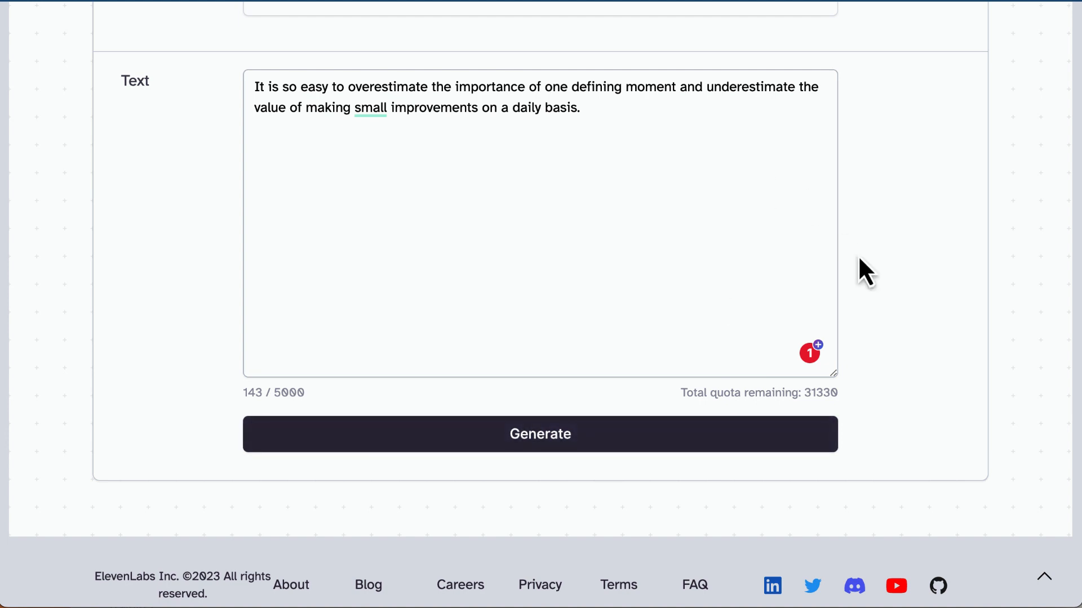
- Lower Clarity + Similarity Enhancement to about one fifth and Stability to just over a third of the range, and generate the speech again
scroll(857, 259, up, 4)
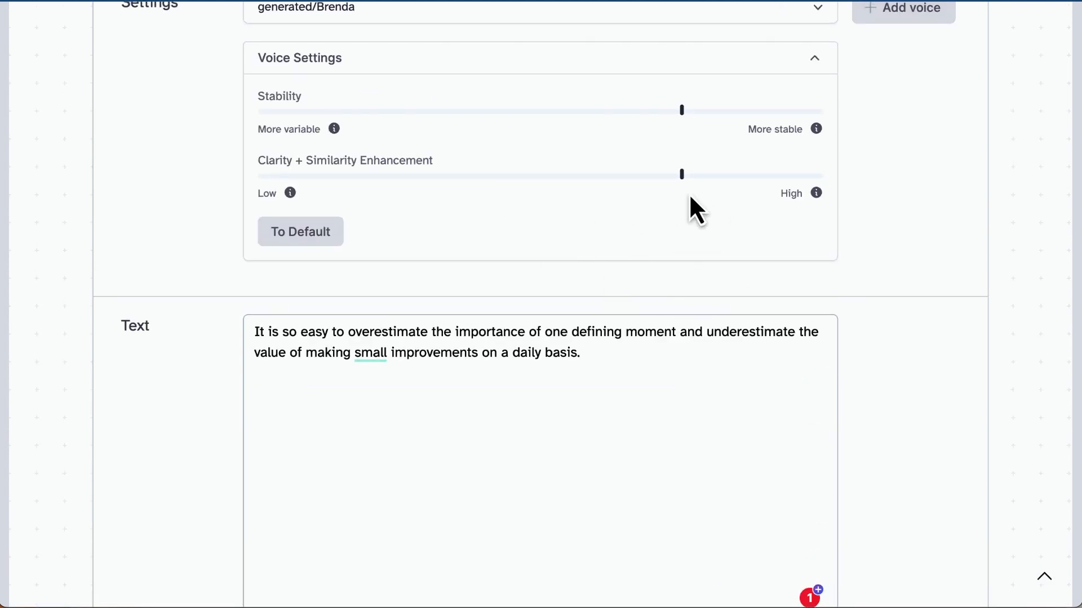
click(371, 178)
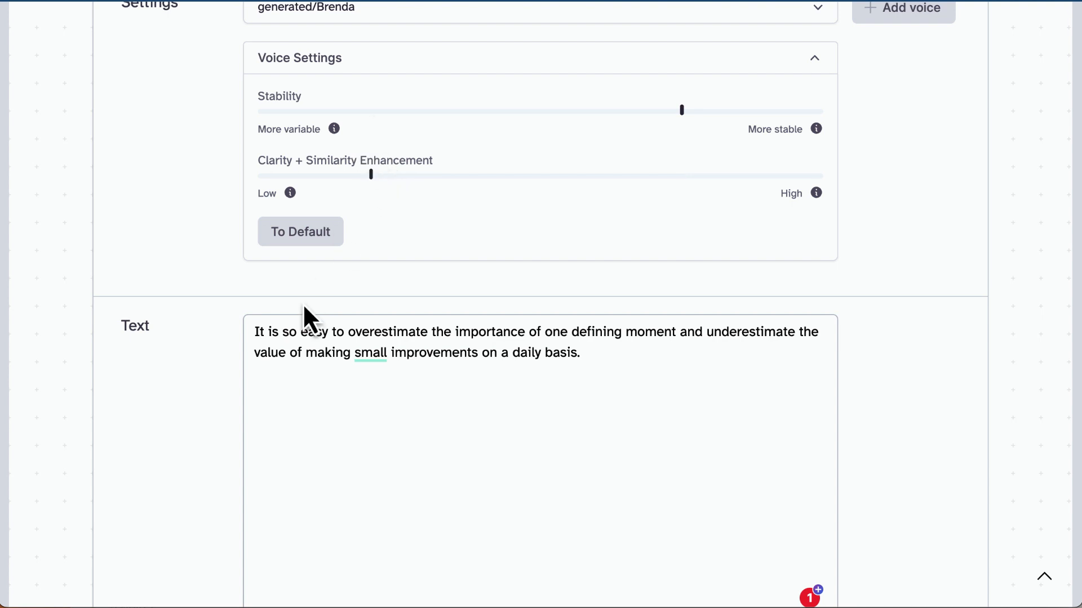
scroll(434, 349, down, 2)
scroll(495, 98, up, 1)
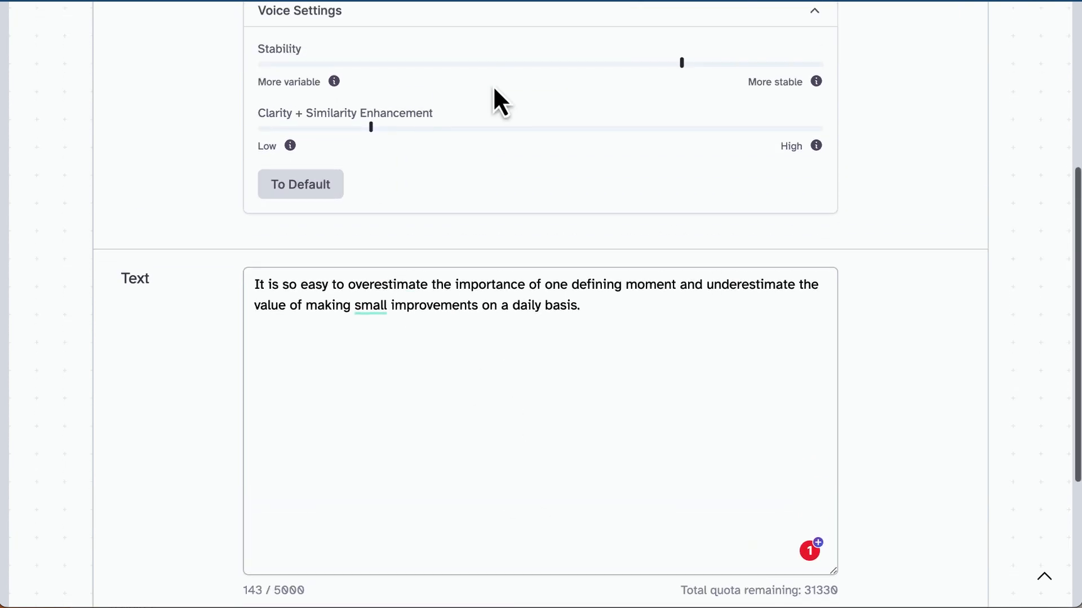
click(467, 64)
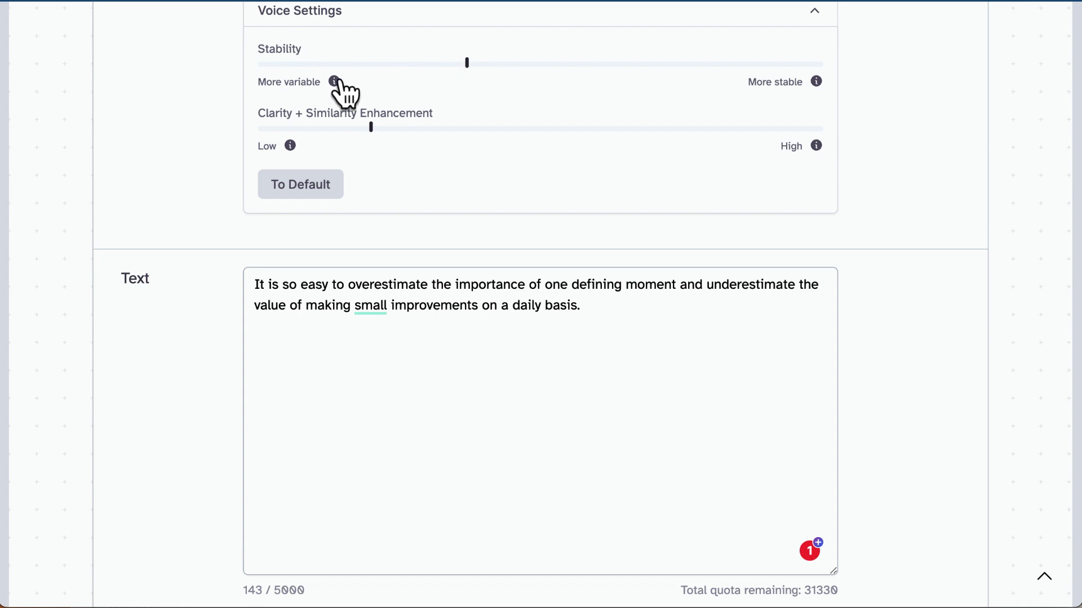
scroll(435, 309, down, 3)
click(421, 411)
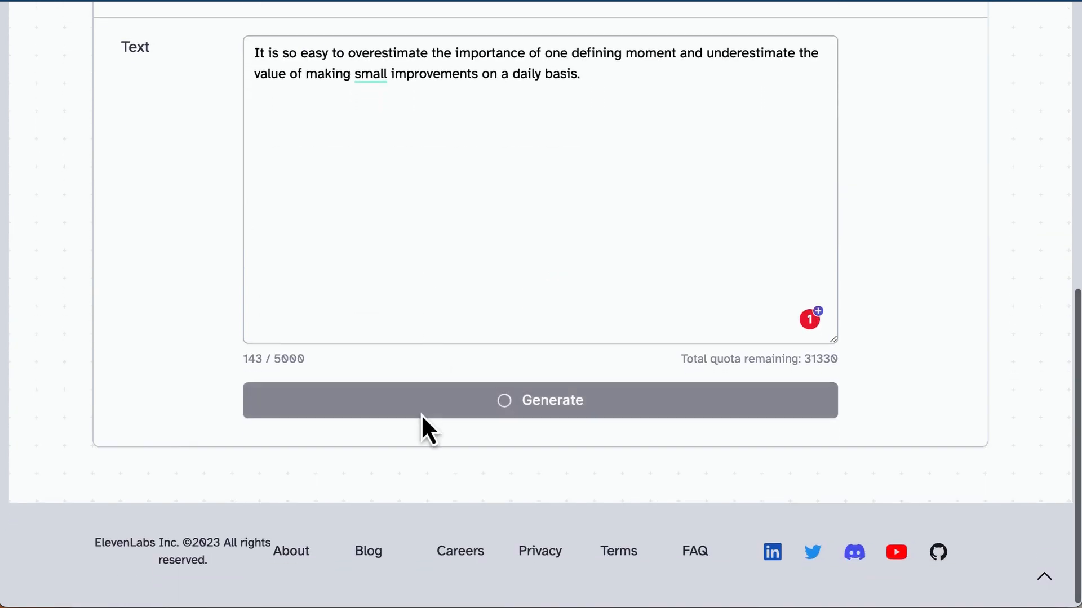
scroll(421, 414, up, 2)
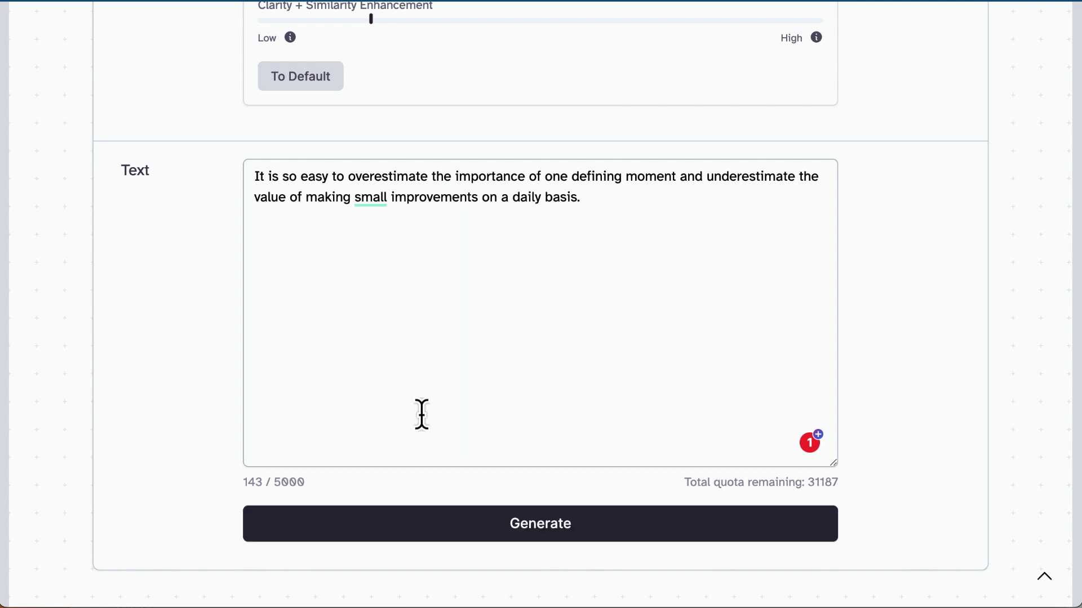
- Return to VoiceLab through adding another voice and start a new Voice Design
scroll(422, 414, up, 4)
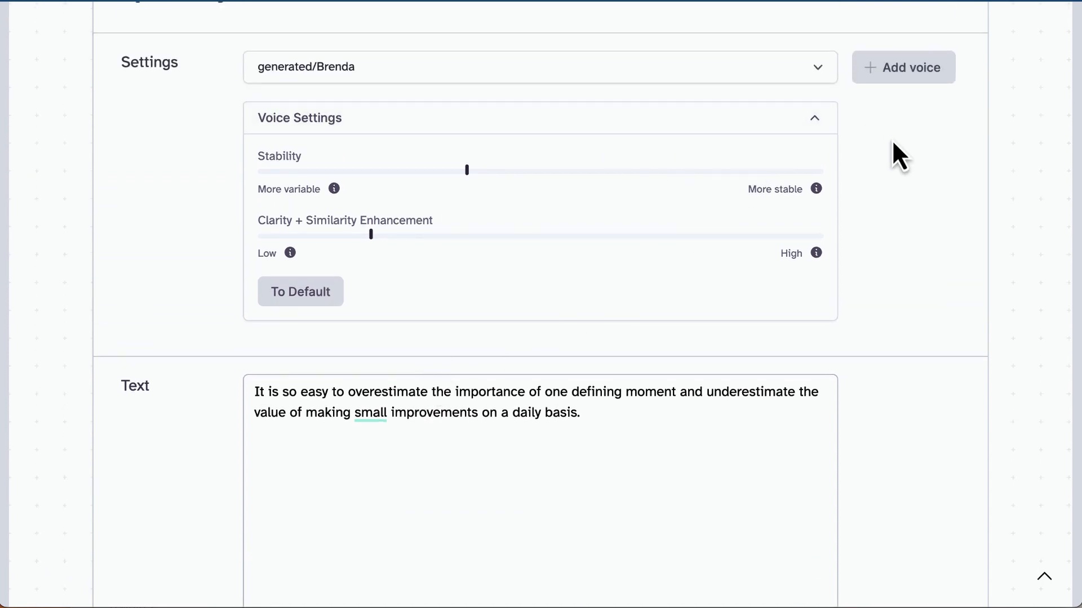
scroll(893, 213, up, 3)
click(894, 208)
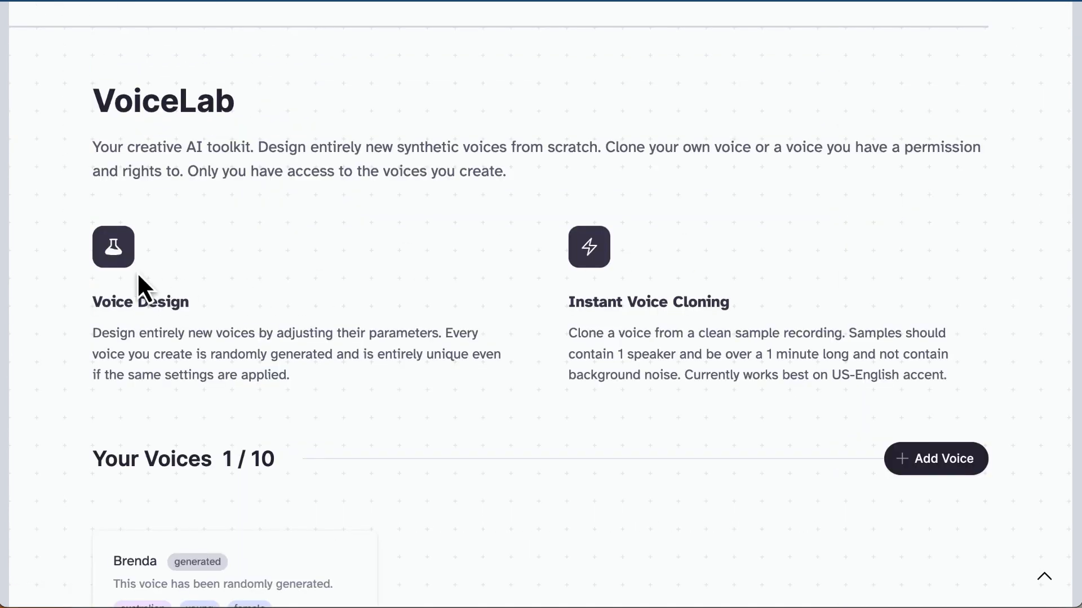
click(975, 460)
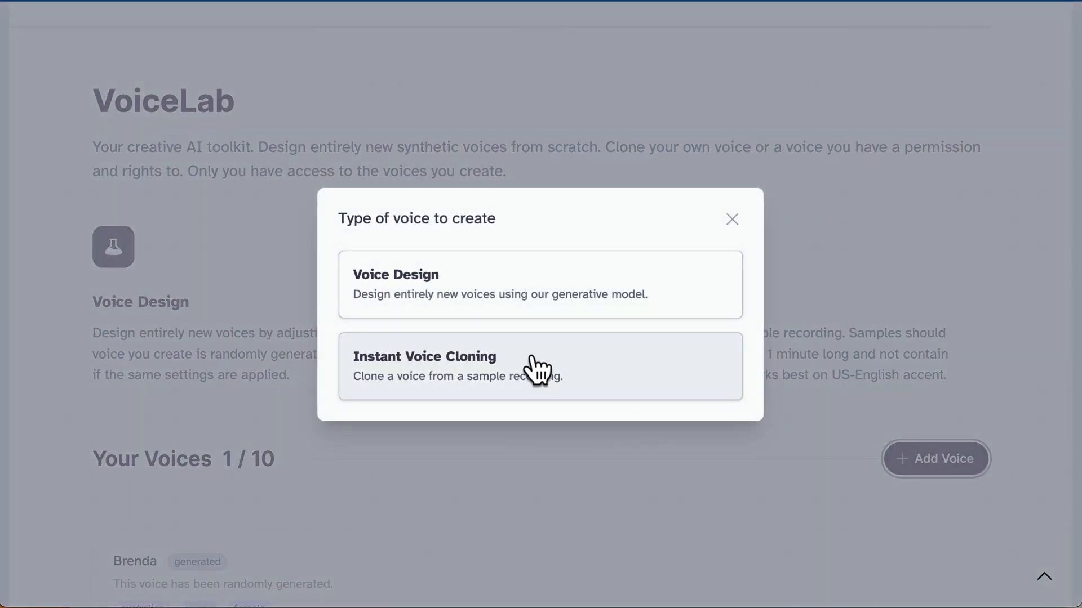
click(492, 316)
- Set the new voice's gender to Male and its age to Middle Aged
click(422, 141)
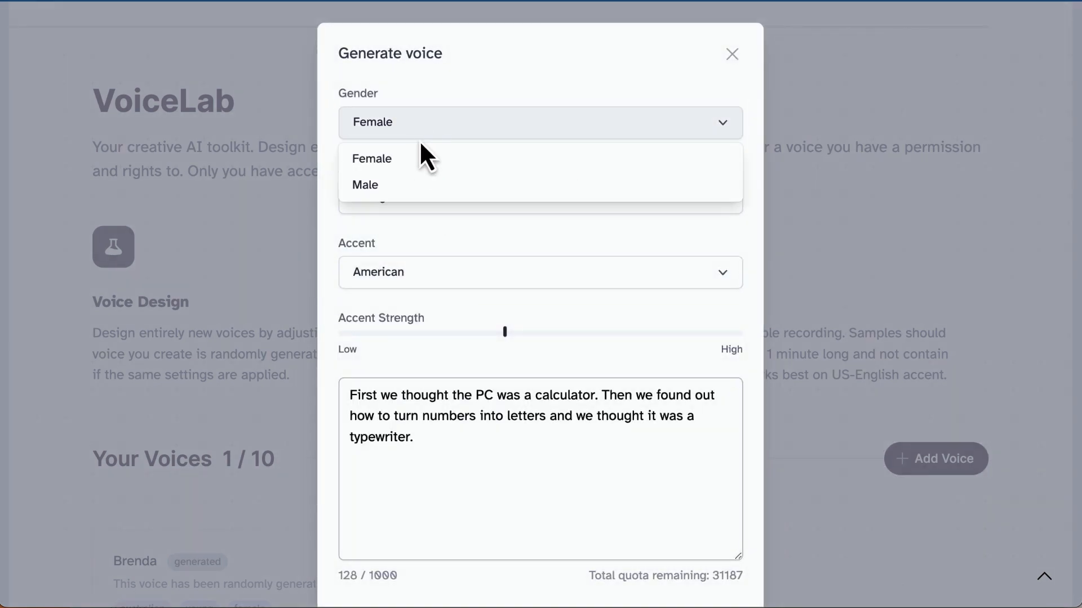
click(410, 186)
click(404, 207)
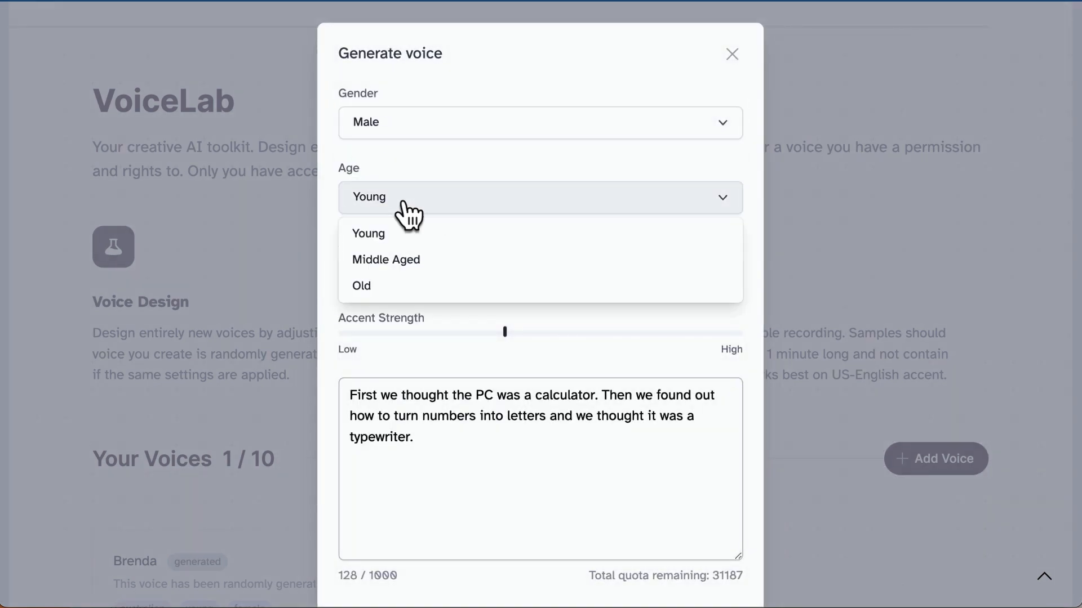
click(401, 261)
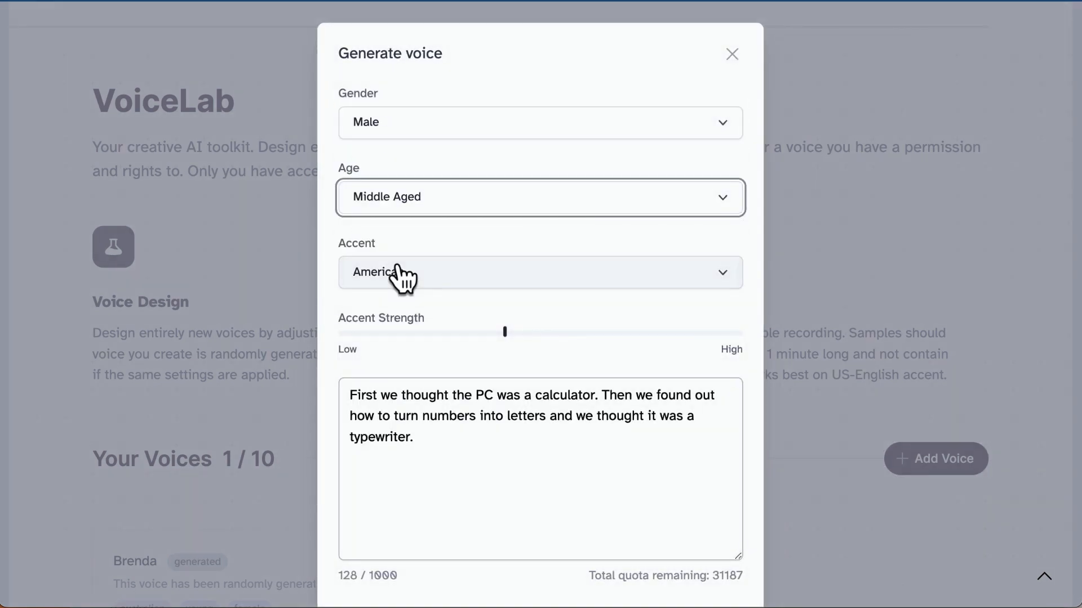
- Set the accent to African with a strength of 147% and generate a voice sample
scroll(415, 227, down, 1)
click(417, 217)
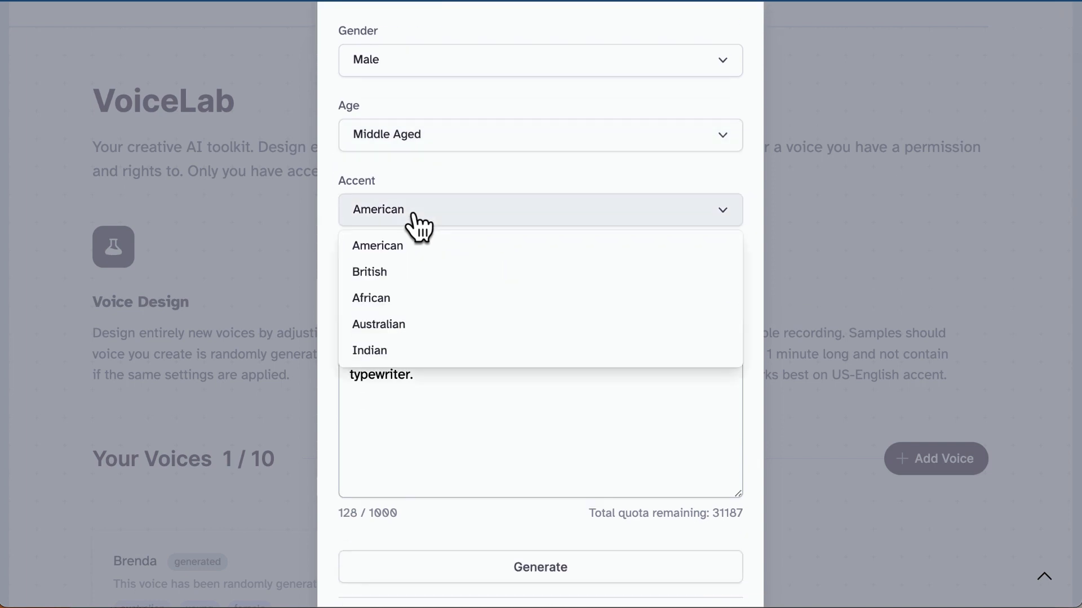
click(427, 303)
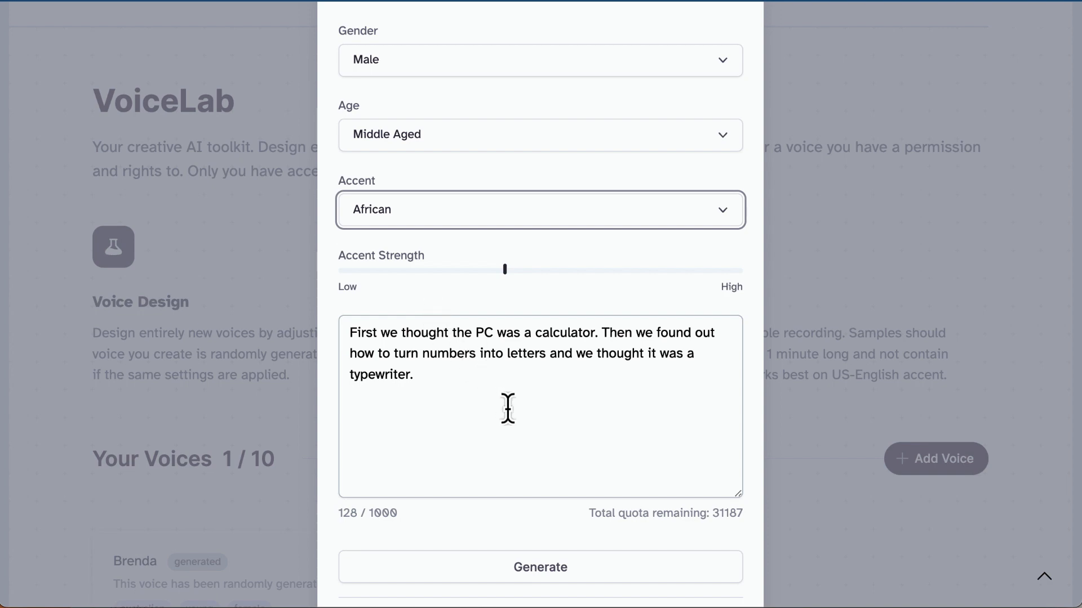
click(615, 271)
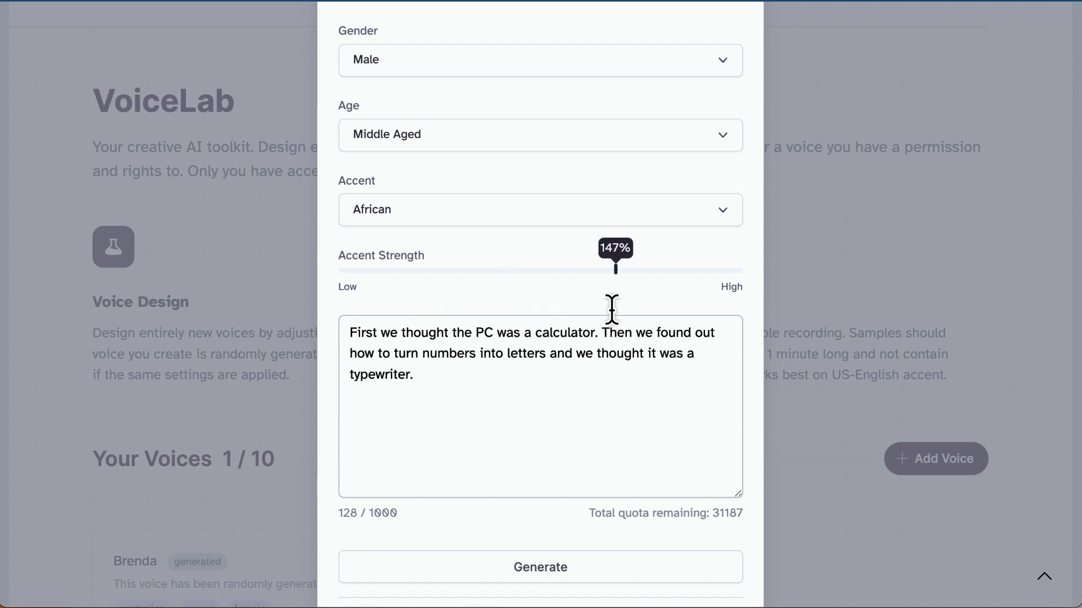
click(536, 568)
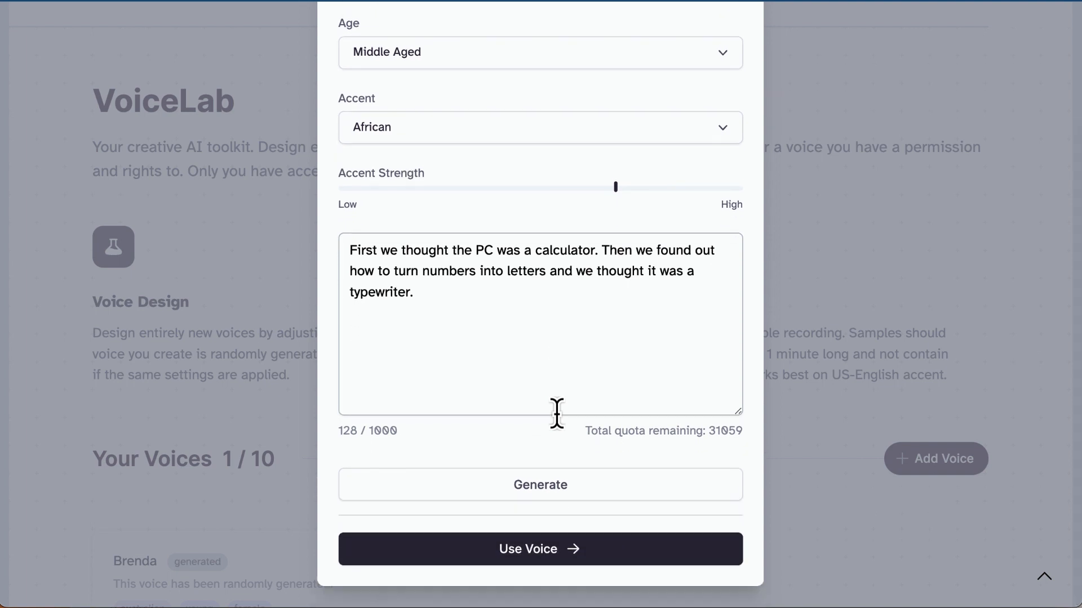
- Switch the middle-aged male voice's accent to American and generate a sample
scroll(556, 414, up, 5)
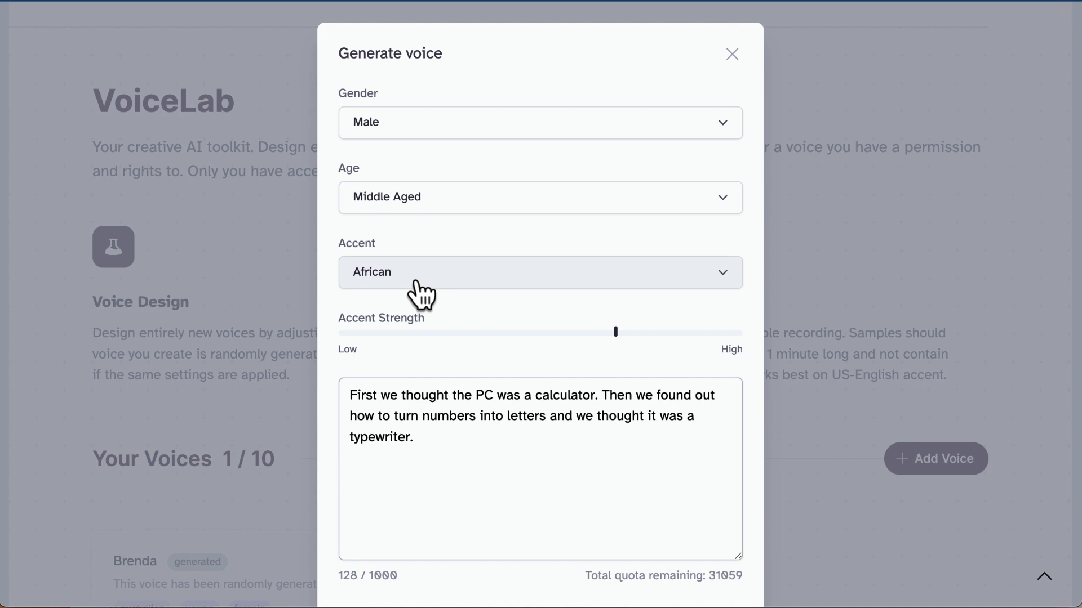
click(464, 282)
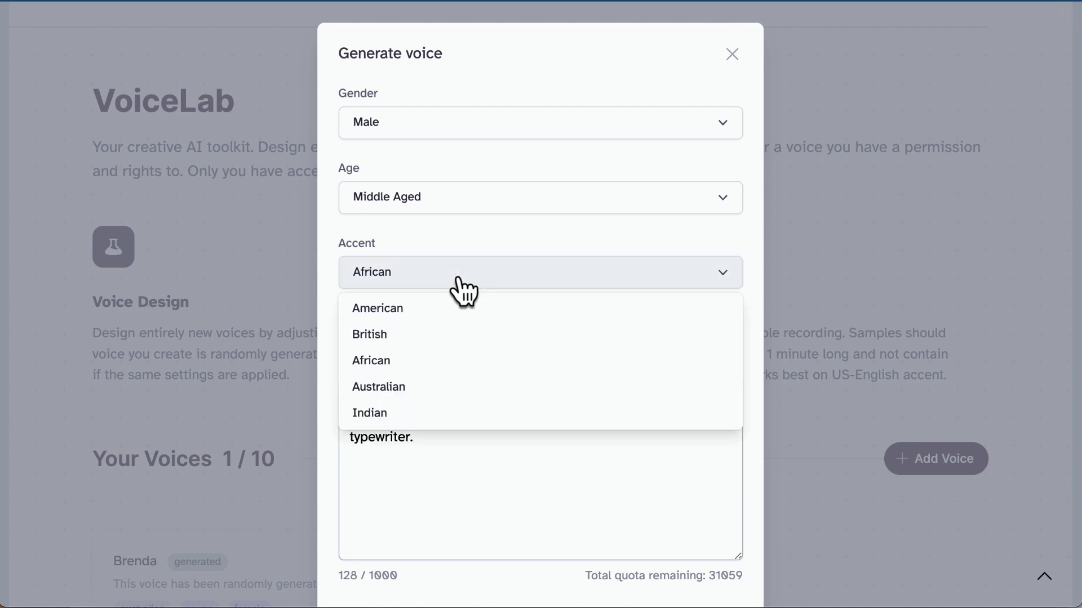
click(463, 321)
scroll(522, 427, down, 2)
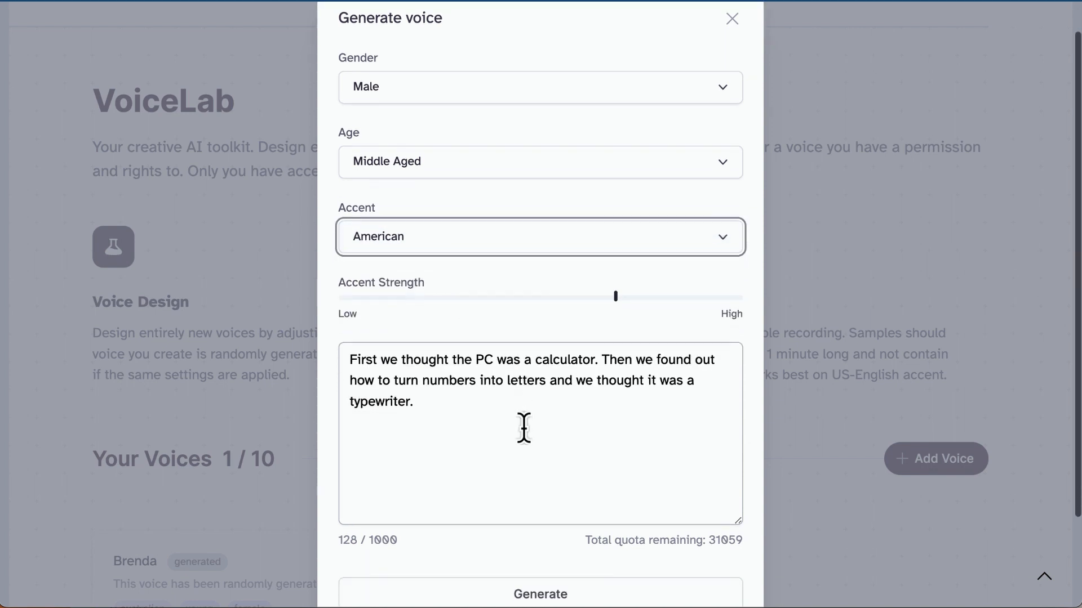
click(559, 583)
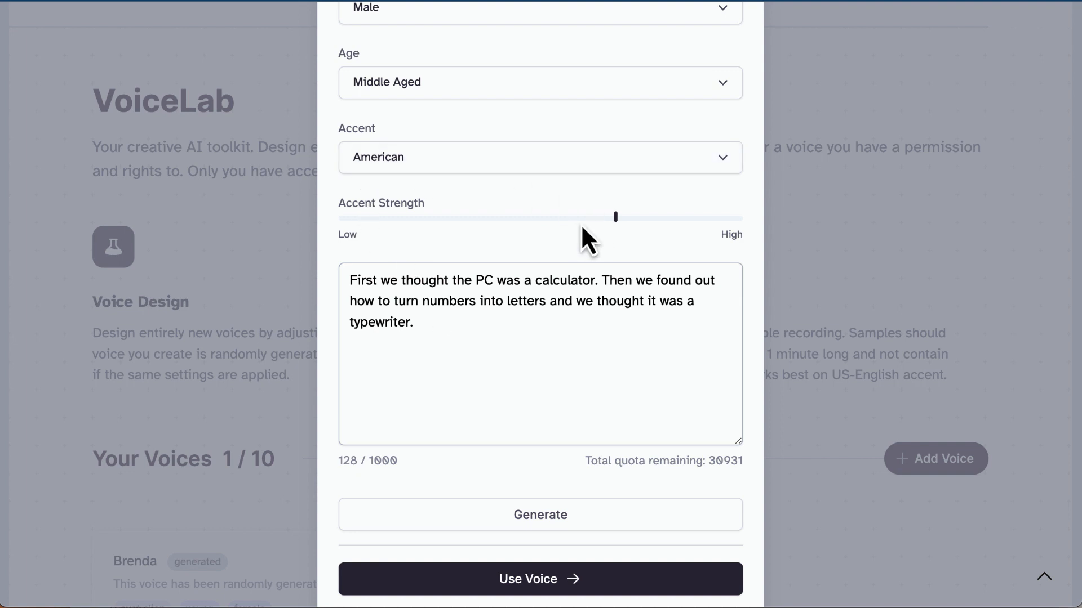
- Reduce the American accent strength to near the low end, about one seventh of the range, and generate another sample
drag(406, 217, 397, 217)
click(490, 526)
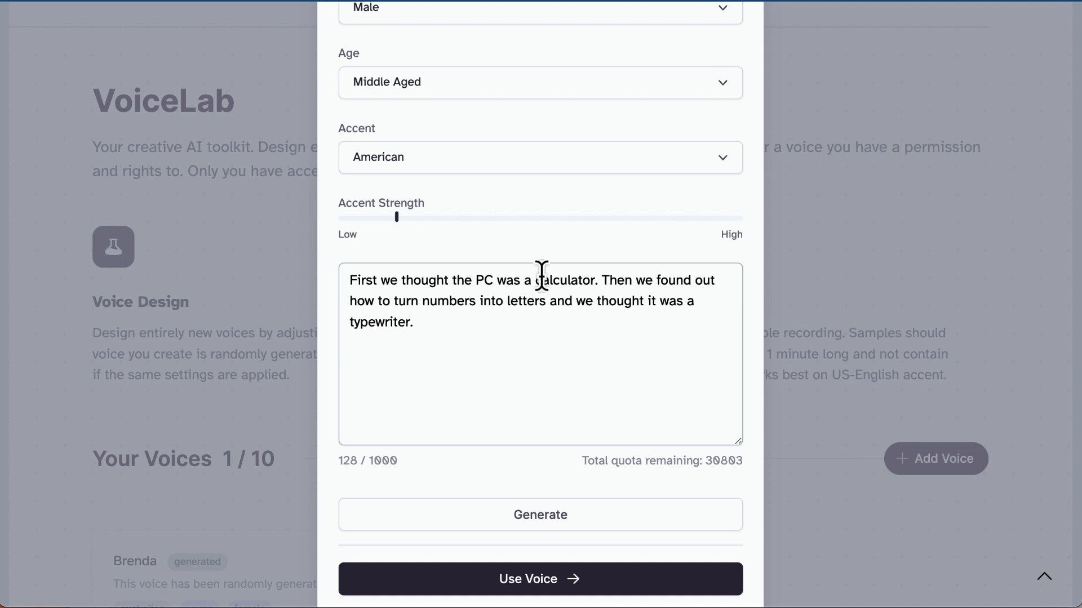
- Raise the American accent strength to the maximum and generate a sample of the middle-aged male voice
drag(630, 220, 765, 227)
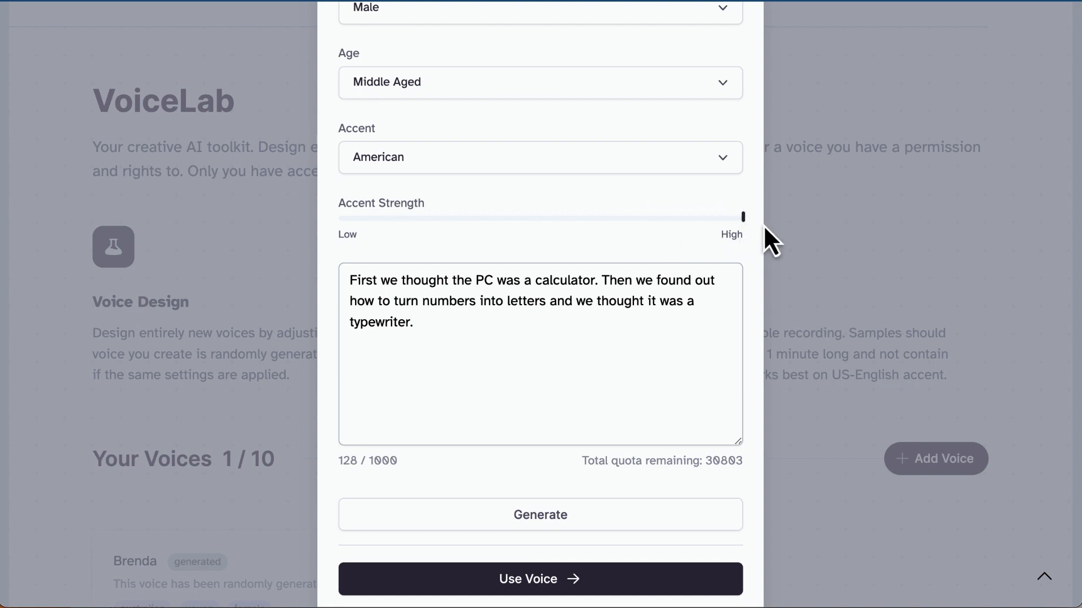
click(593, 515)
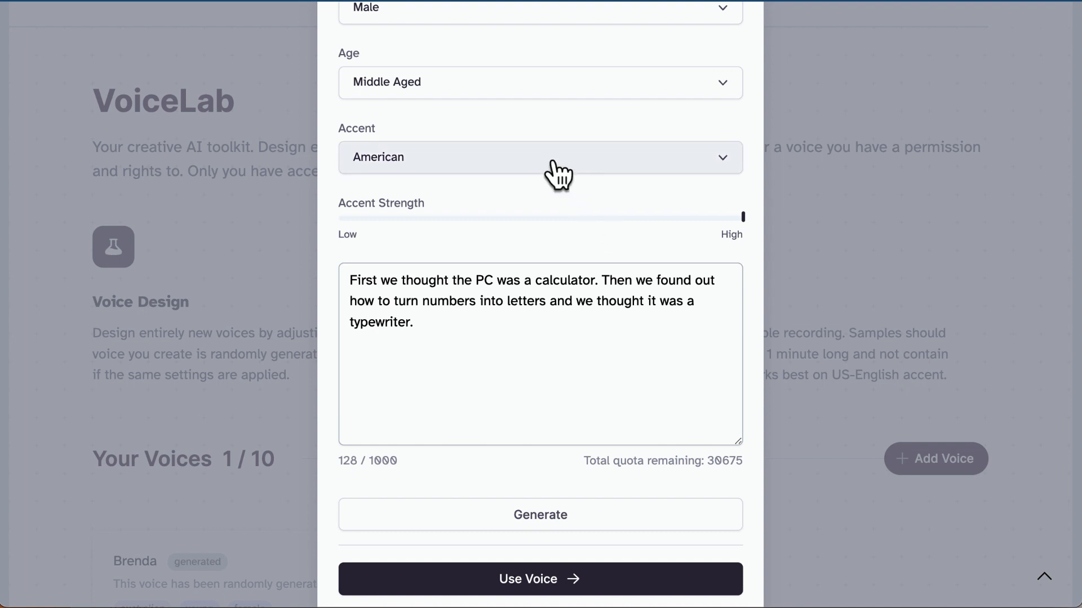
- Set the age to Old and the accent to British with strength slightly below the midpoint, and generate a voice sample
click(531, 85)
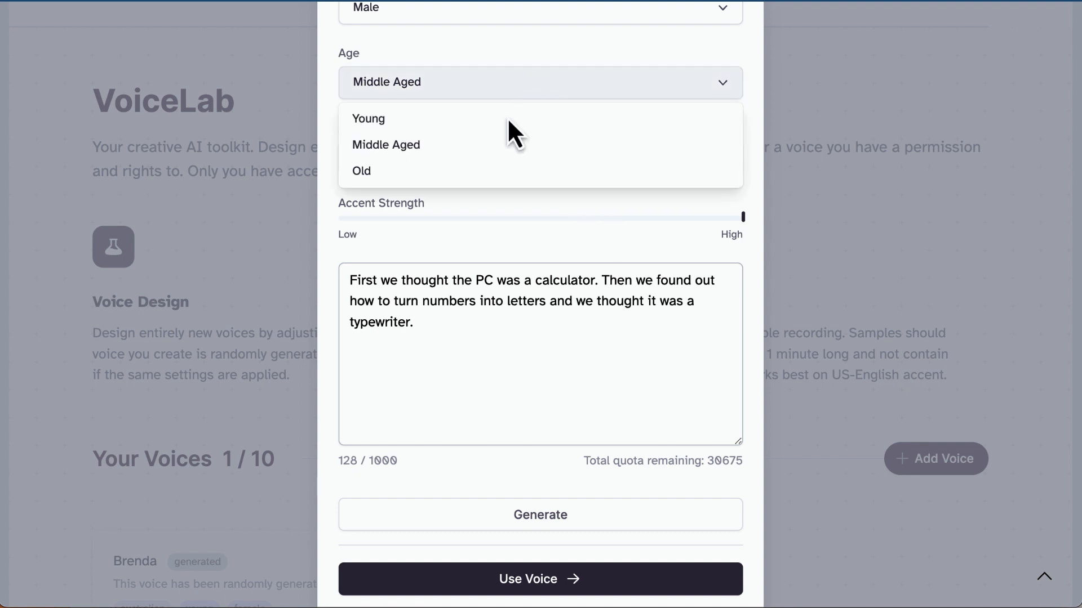
click(482, 170)
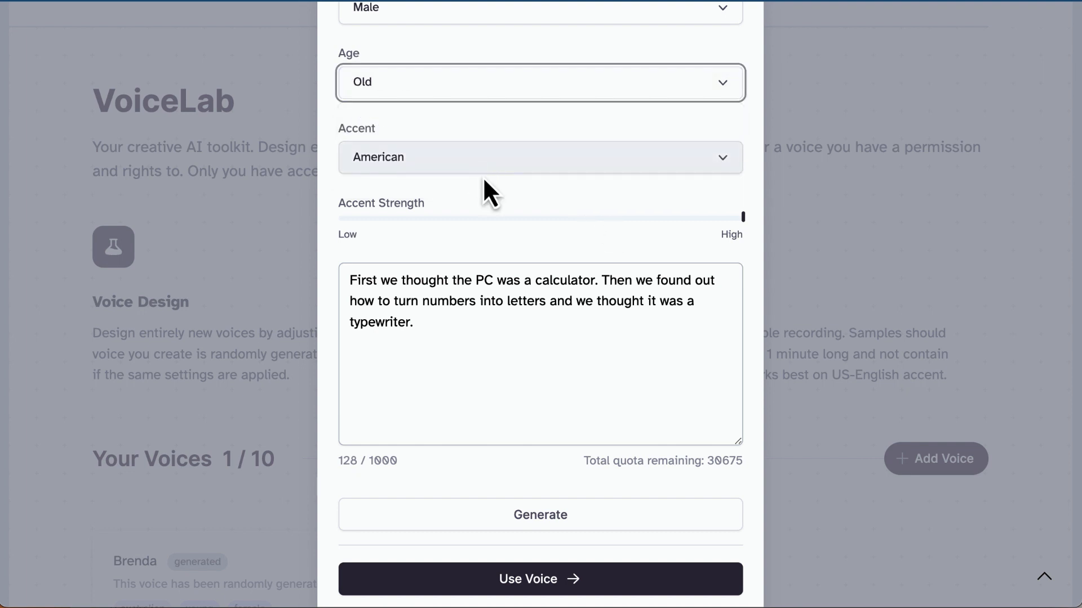
click(550, 165)
click(513, 219)
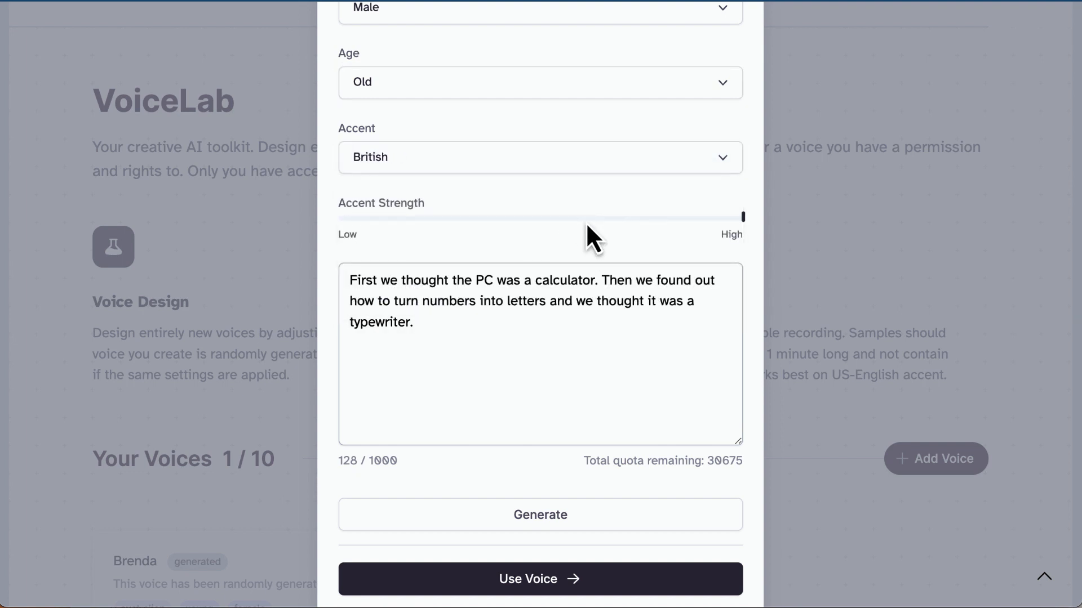
drag(583, 220, 510, 220)
click(557, 509)
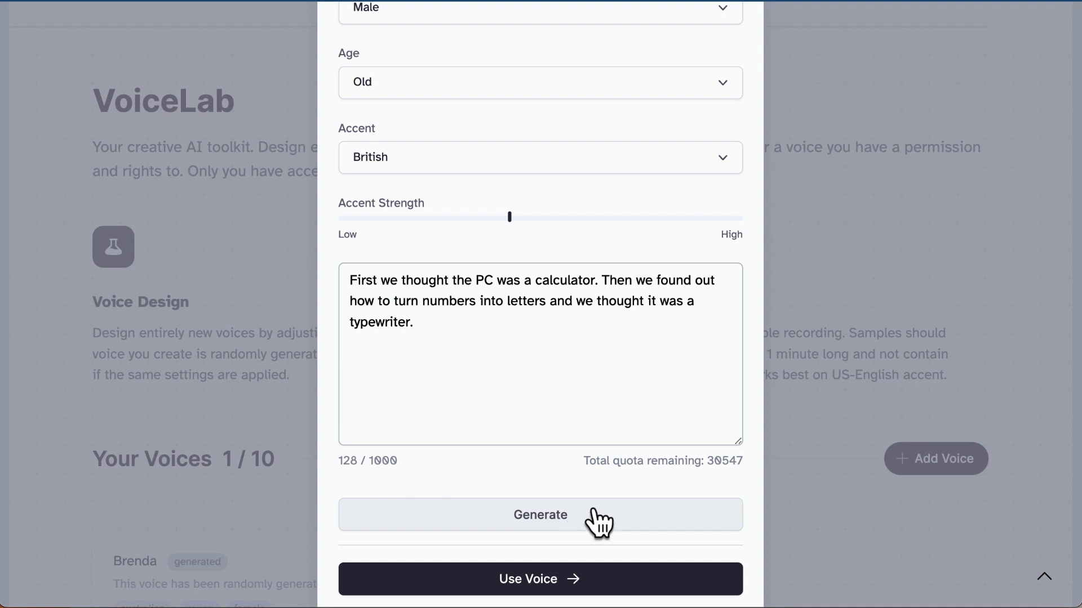
- Close the voice generation form without using the voice and go to the Speech Synthesis page
scroll(553, 352, down, 1)
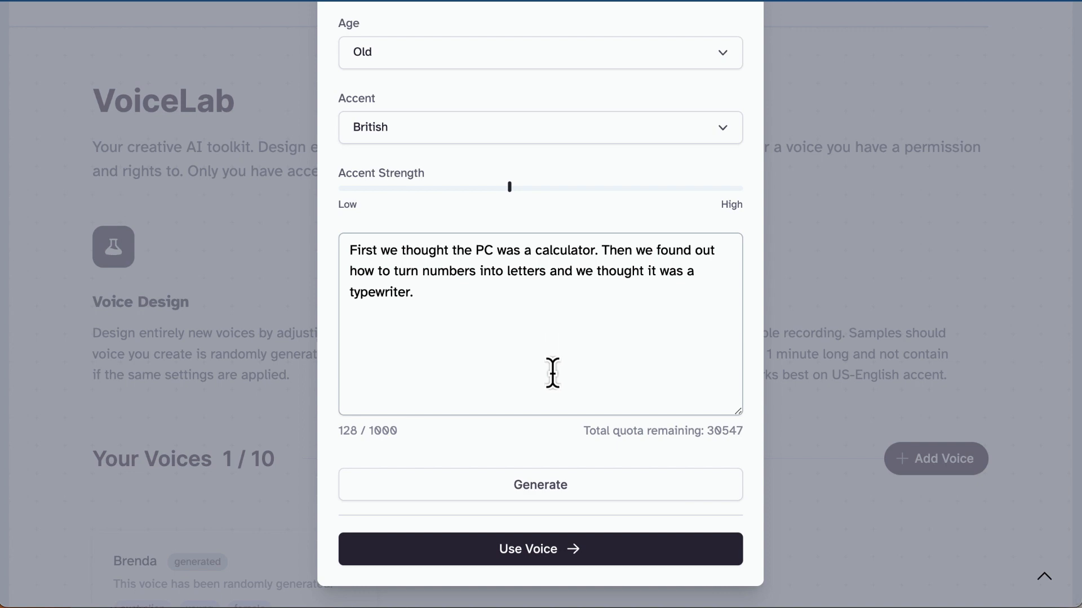
scroll(552, 373, up, 2)
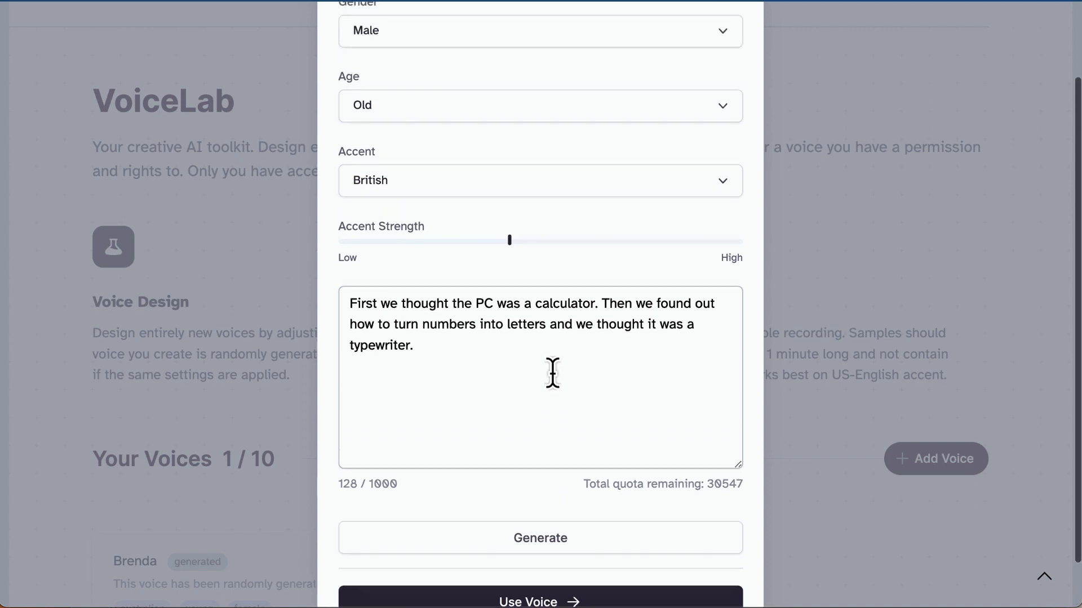
scroll(530, 323, up, 1)
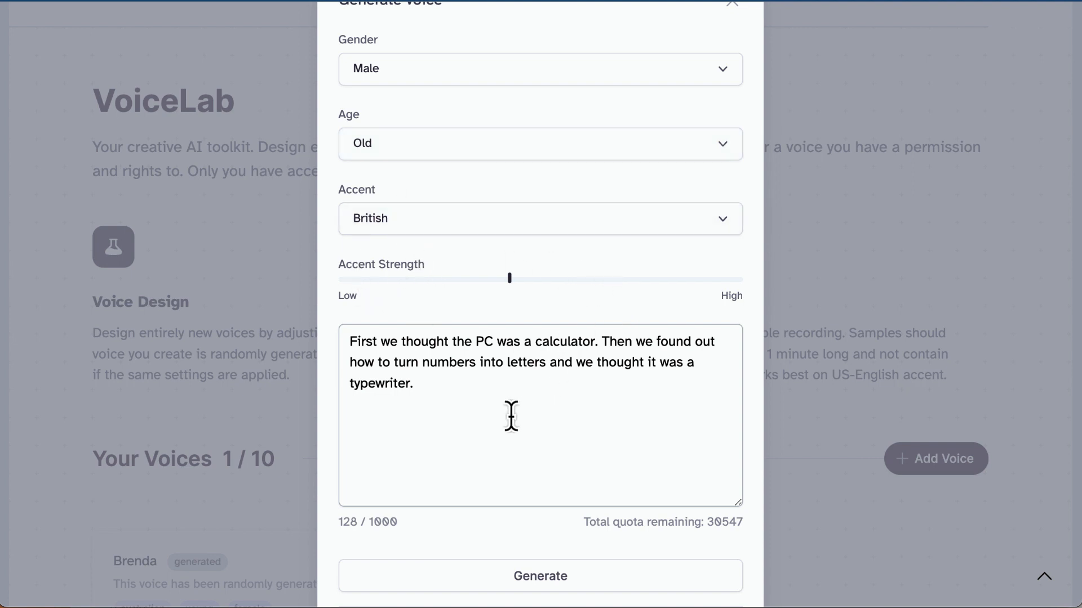
scroll(511, 416, down, 1)
scroll(596, 524, down, 2)
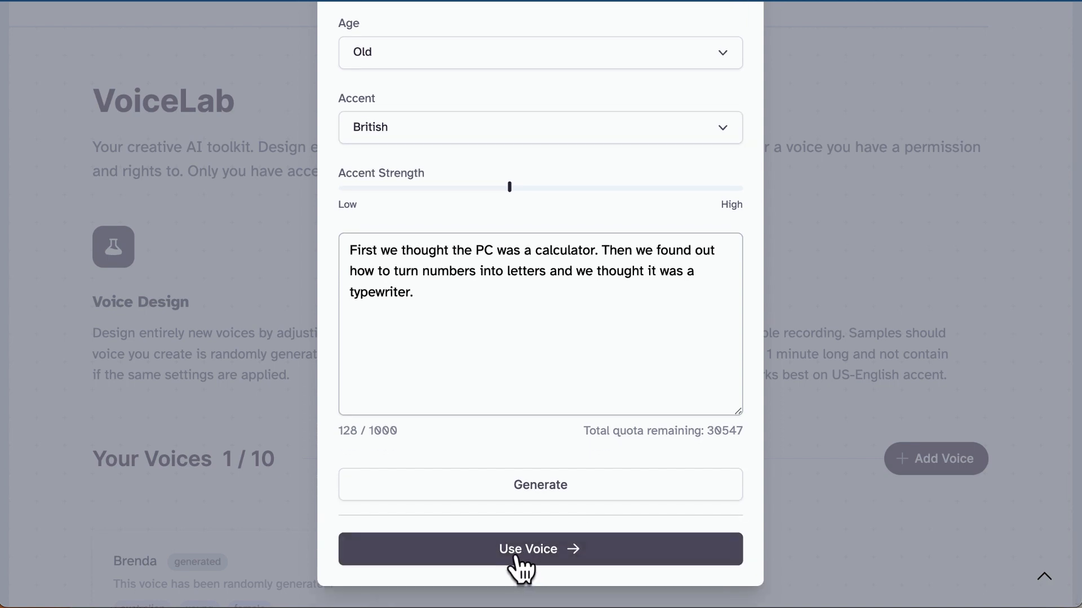
click(779, 465)
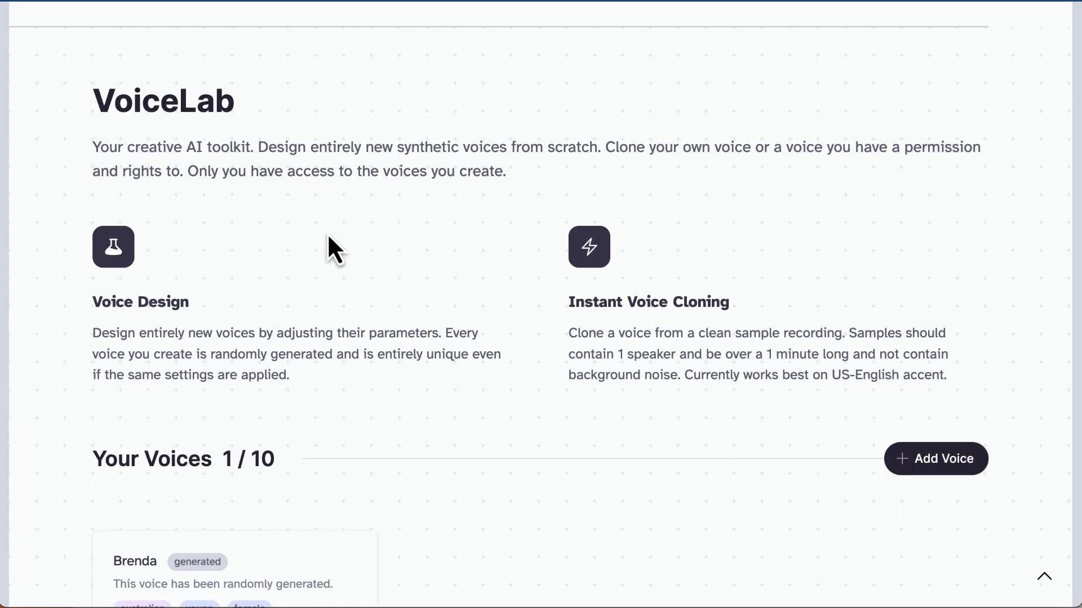
scroll(326, 233, up, 2)
click(395, 70)
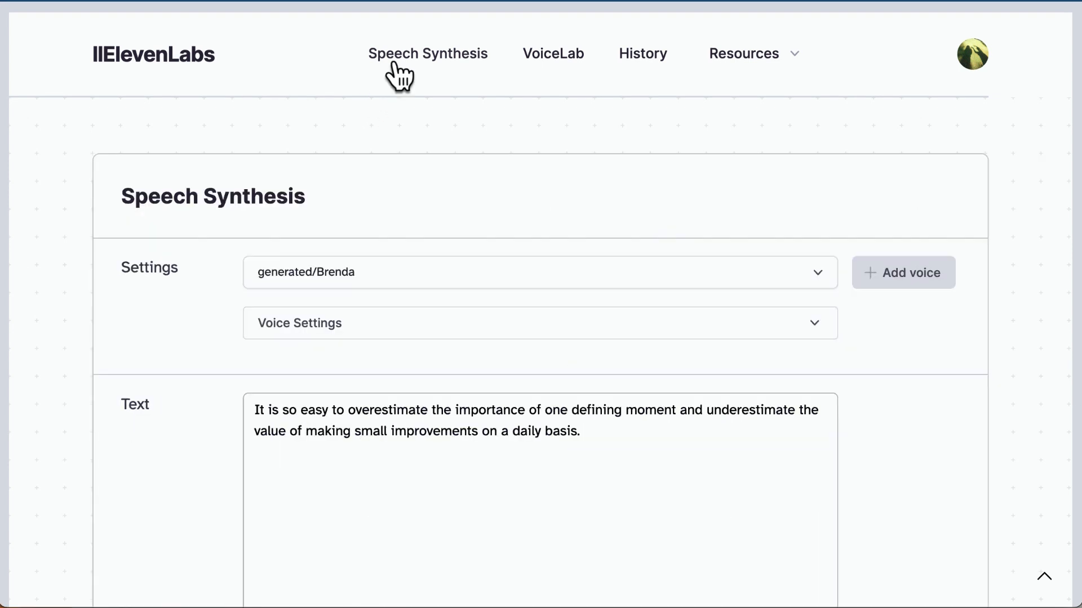
- Review the list of available voices and look over the settings and text area on the Speech Synthesis page
click(411, 277)
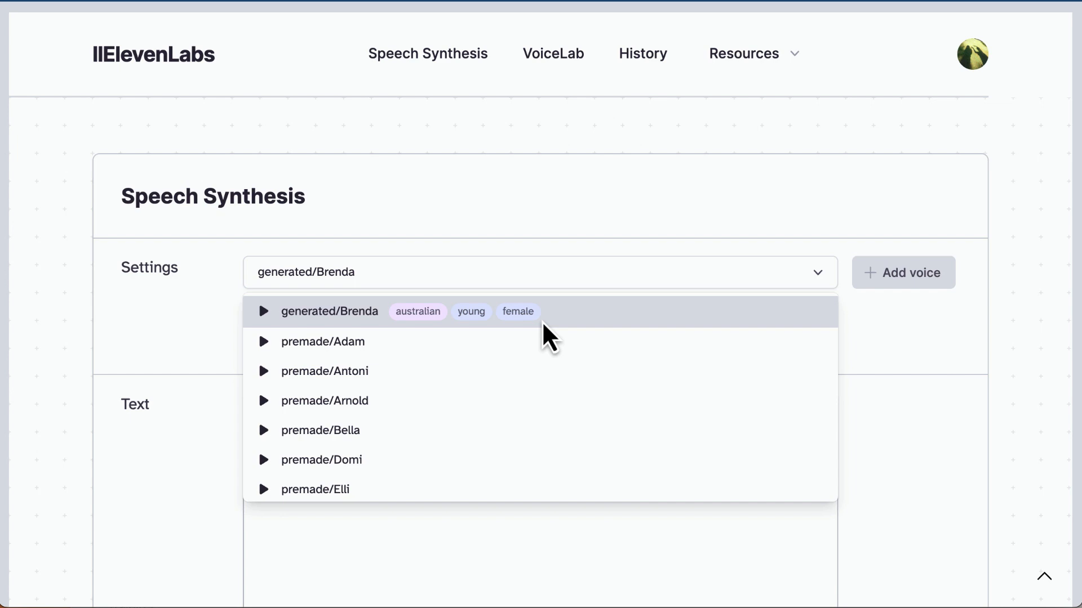
scroll(543, 326, down, 3)
click(630, 136)
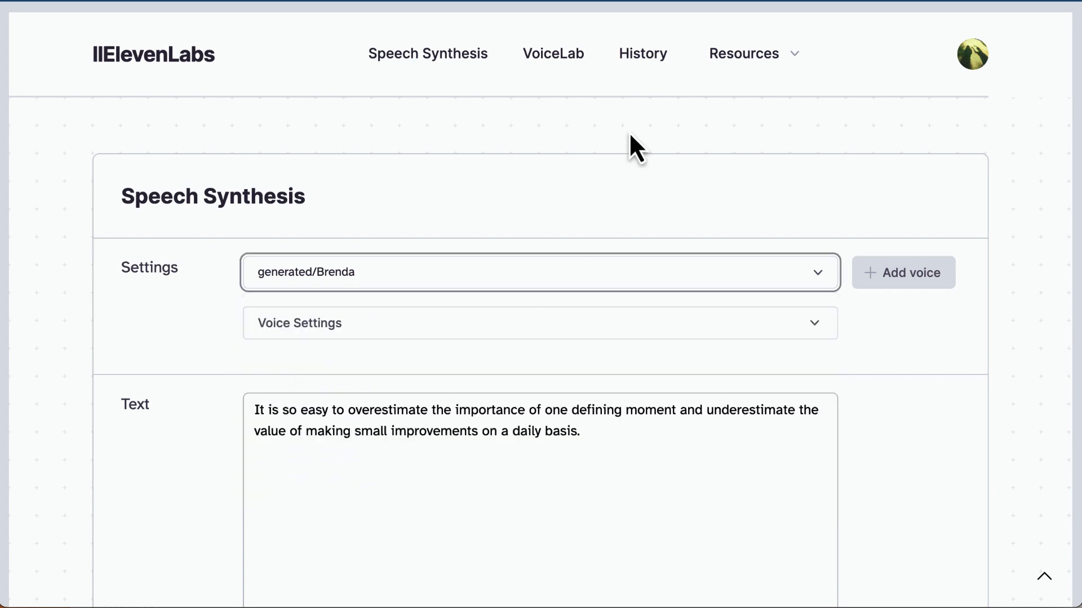
scroll(723, 259, down, 5)
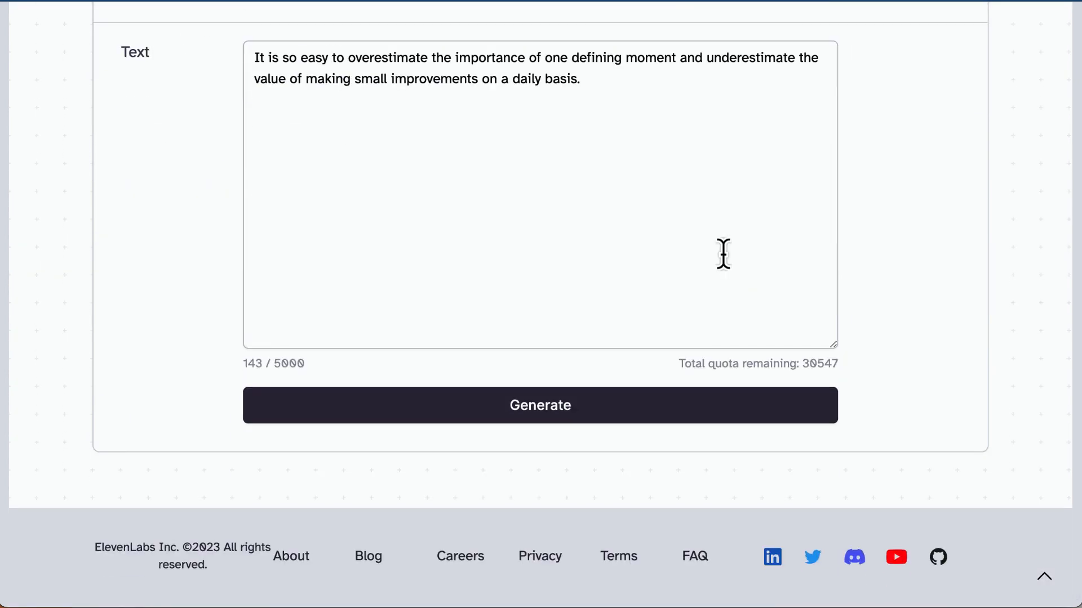
scroll(723, 254, up, 5)
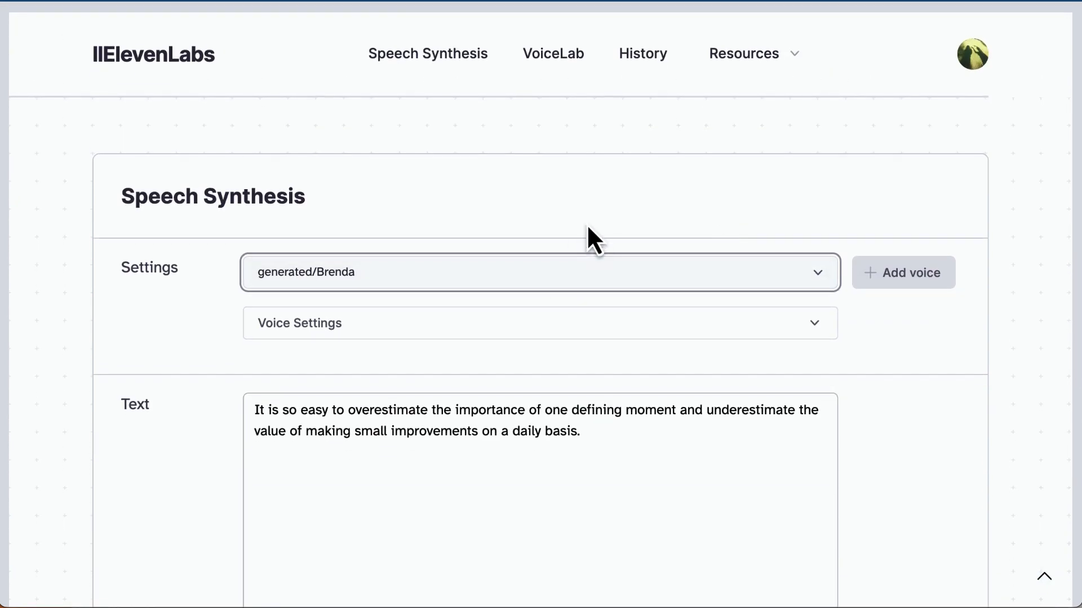
scroll(593, 219, down, 4)
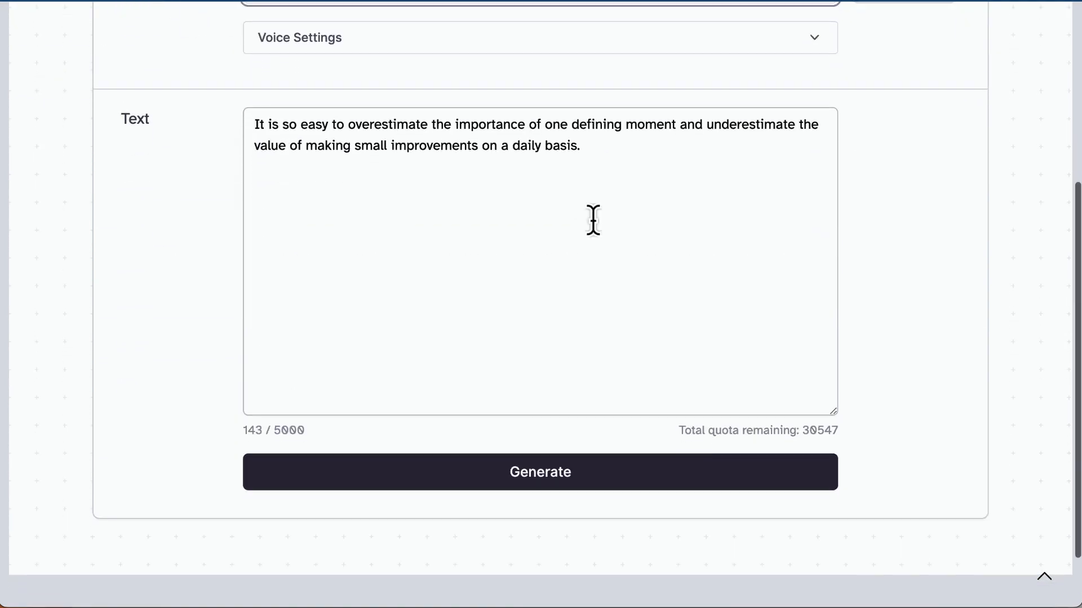
scroll(593, 219, down, 1)
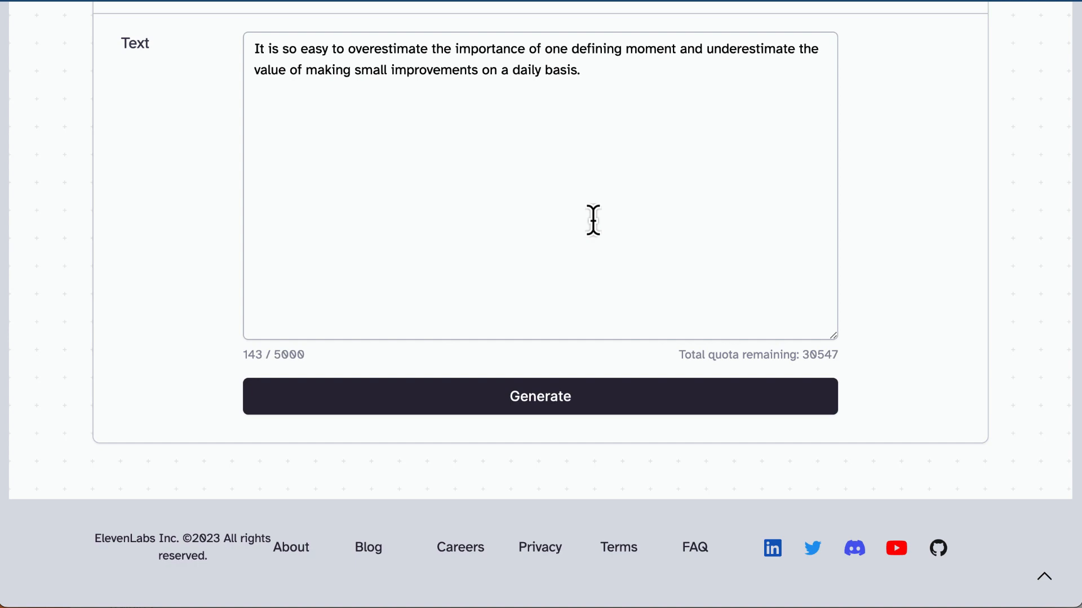
scroll(593, 219, up, 5)
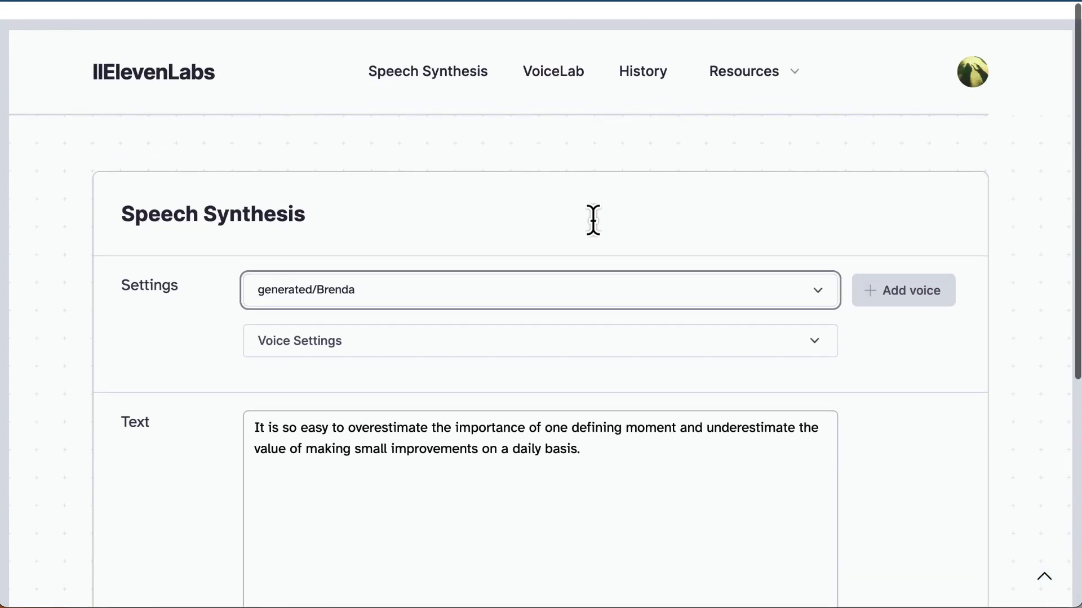